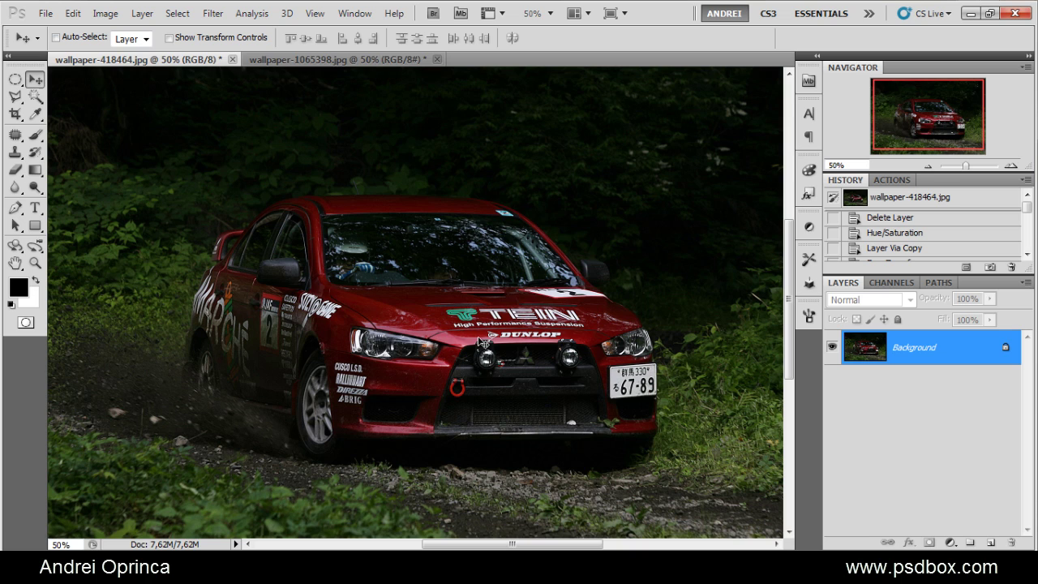
Return to the rally car photo, add a new empty layer and pick the Elliptical Marquee.
click(397, 62)
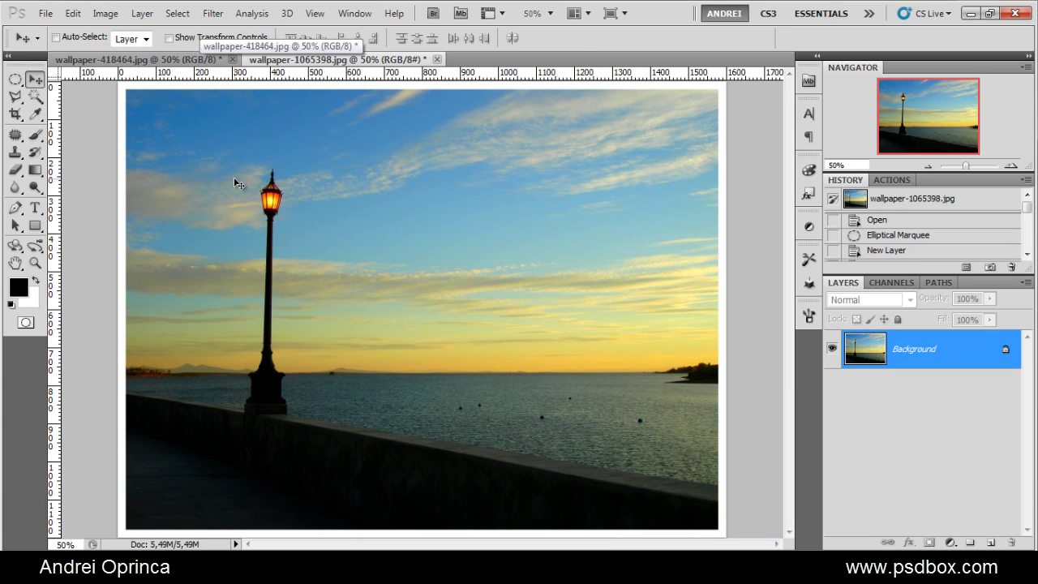
click(181, 61)
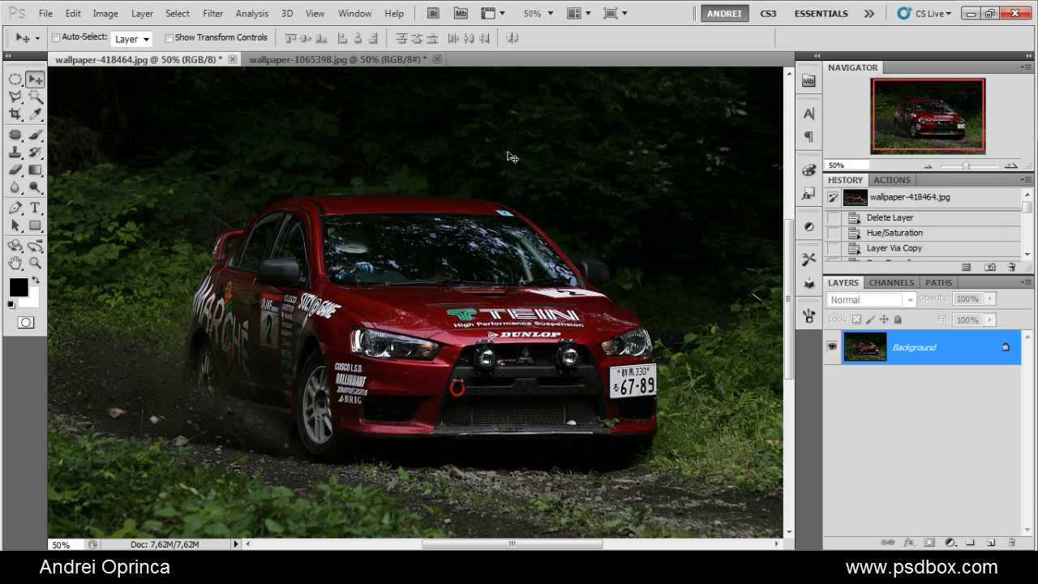
click(990, 542)
drag(14, 79, 60, 98)
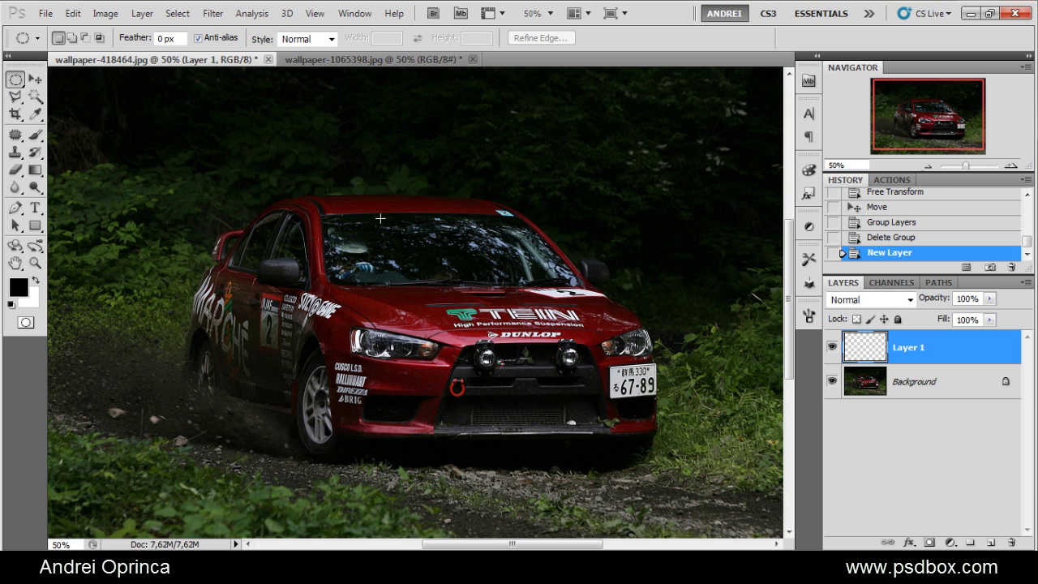
Draw a circle selection over the car's front and fill it with black.
click(381, 373)
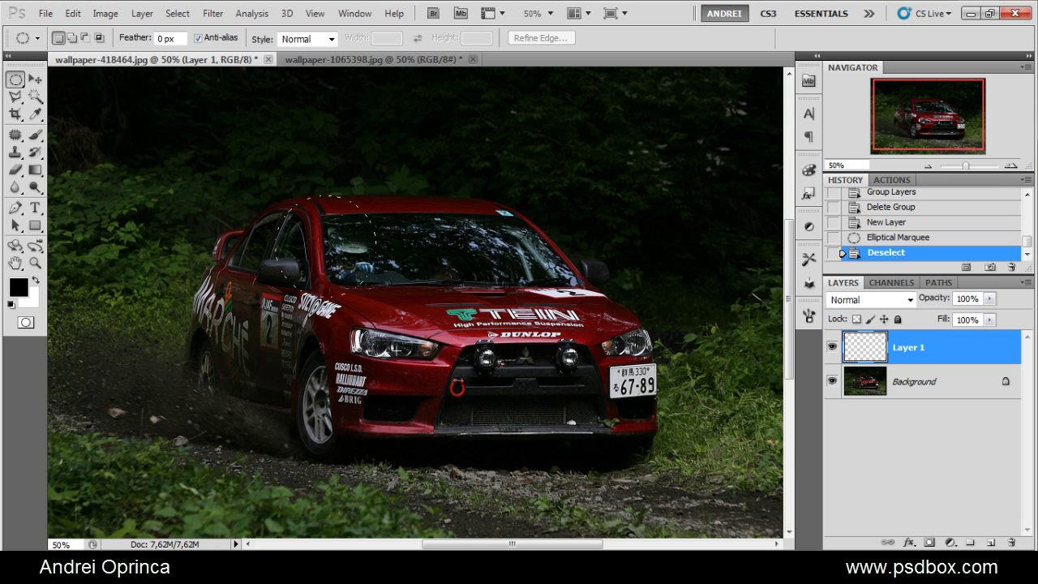
drag(590, 518, 595, 520)
drag(442, 348, 411, 314)
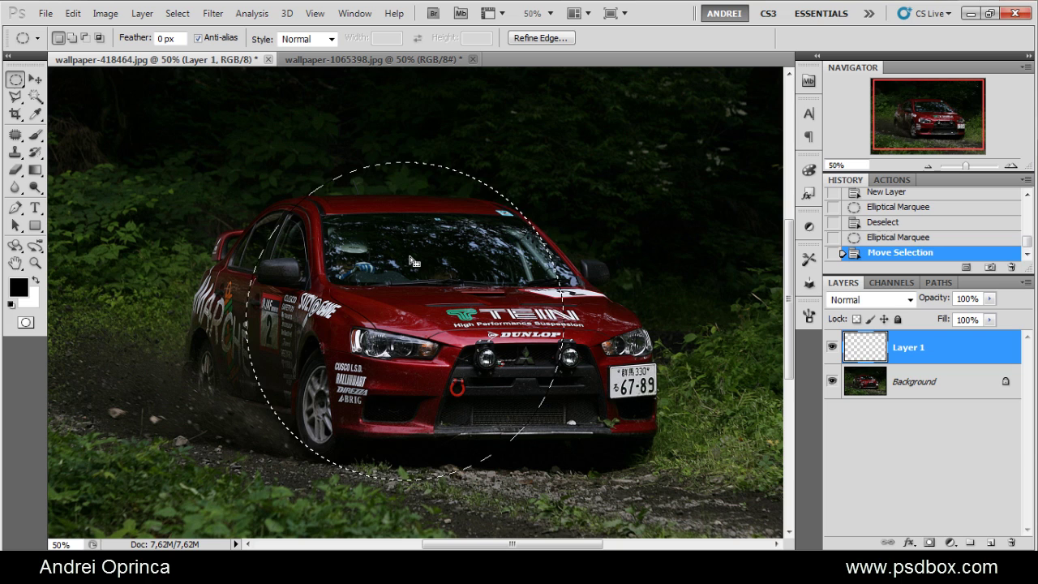
key(alt+BackSpace)
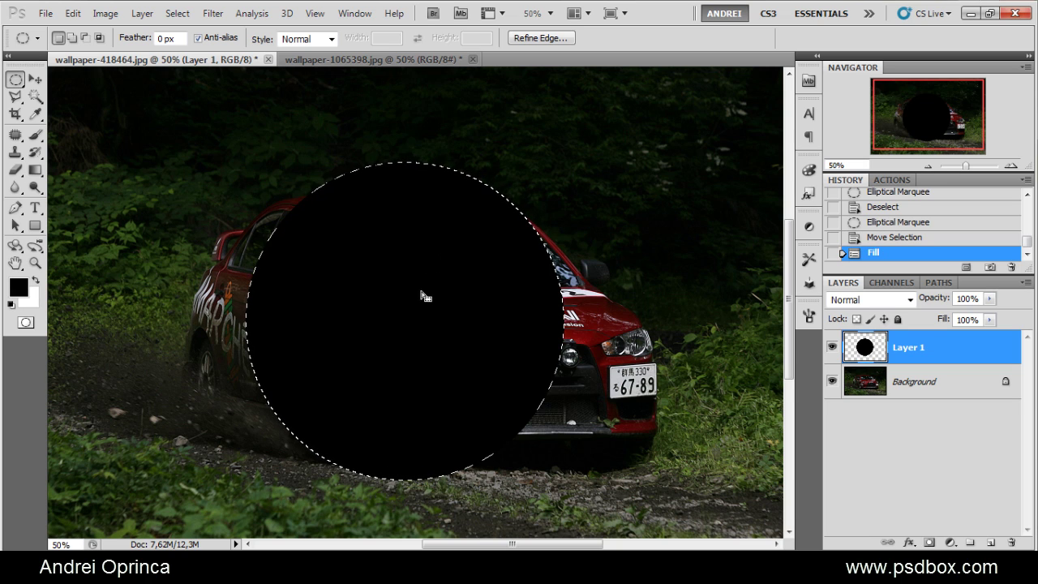
Review the Edit > Fill content options, then cancel without filling.
click(73, 13)
click(122, 228)
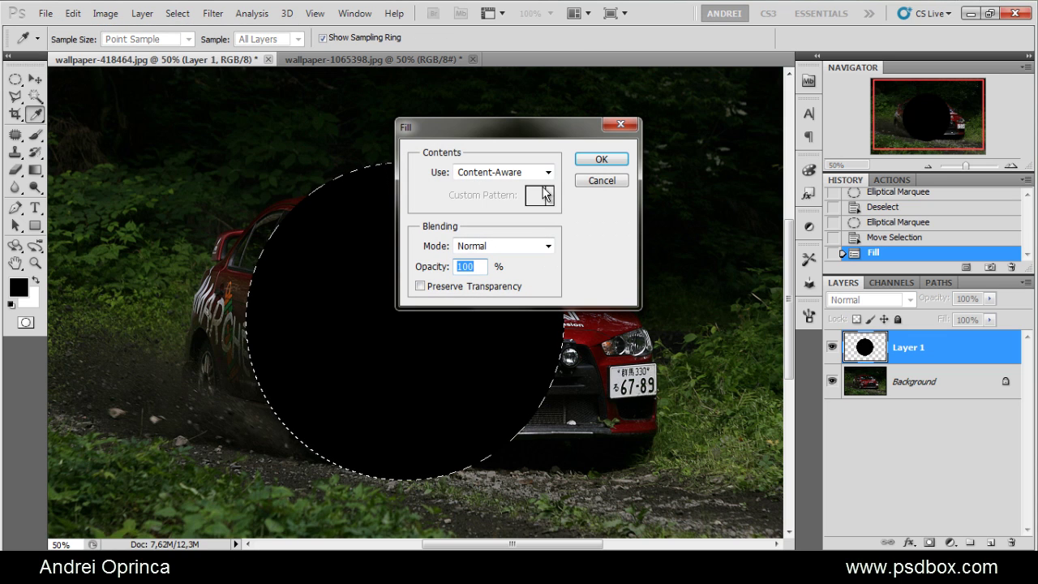
click(548, 172)
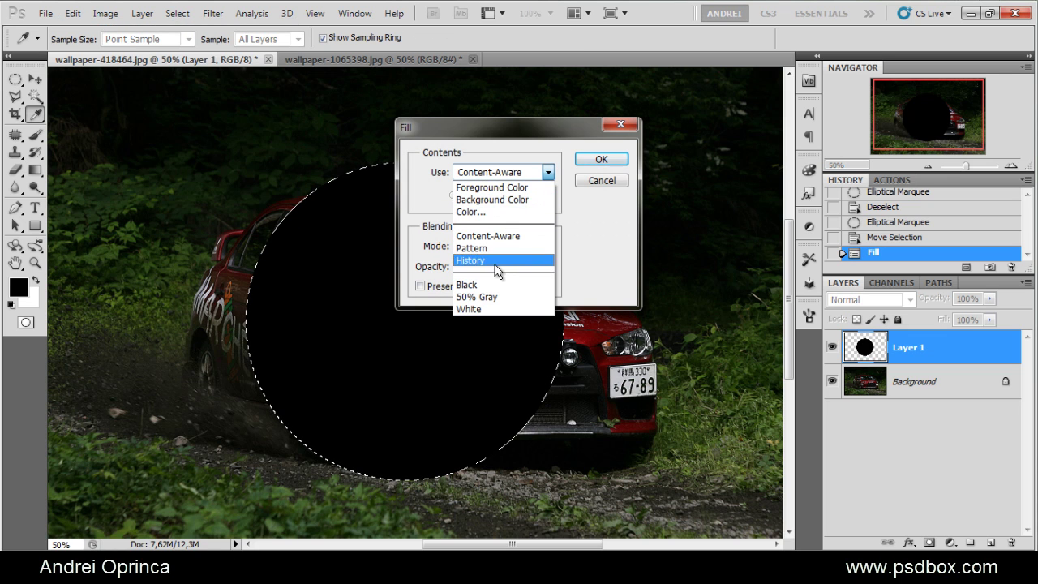
click(622, 132)
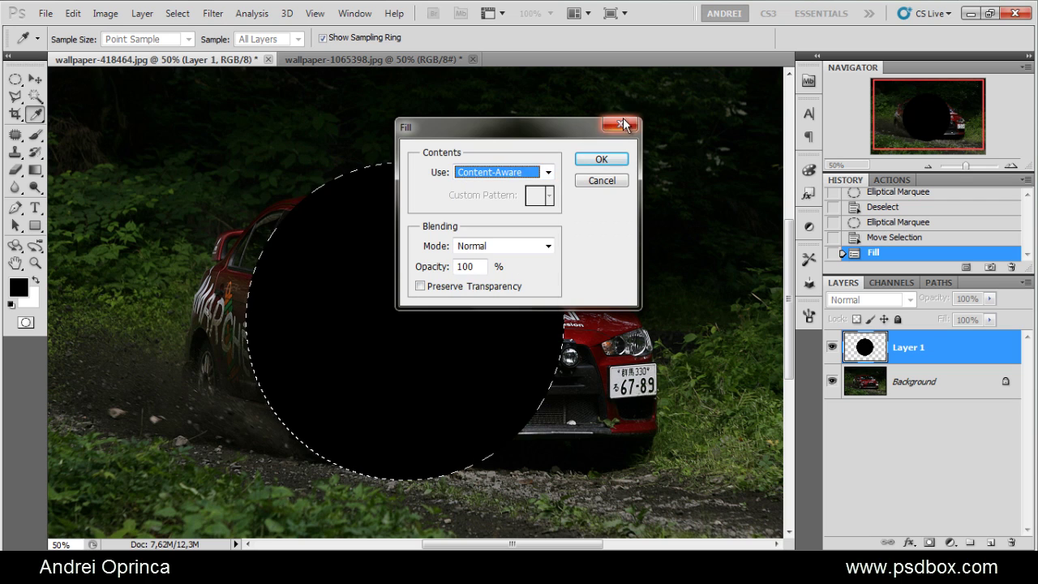
click(622, 128)
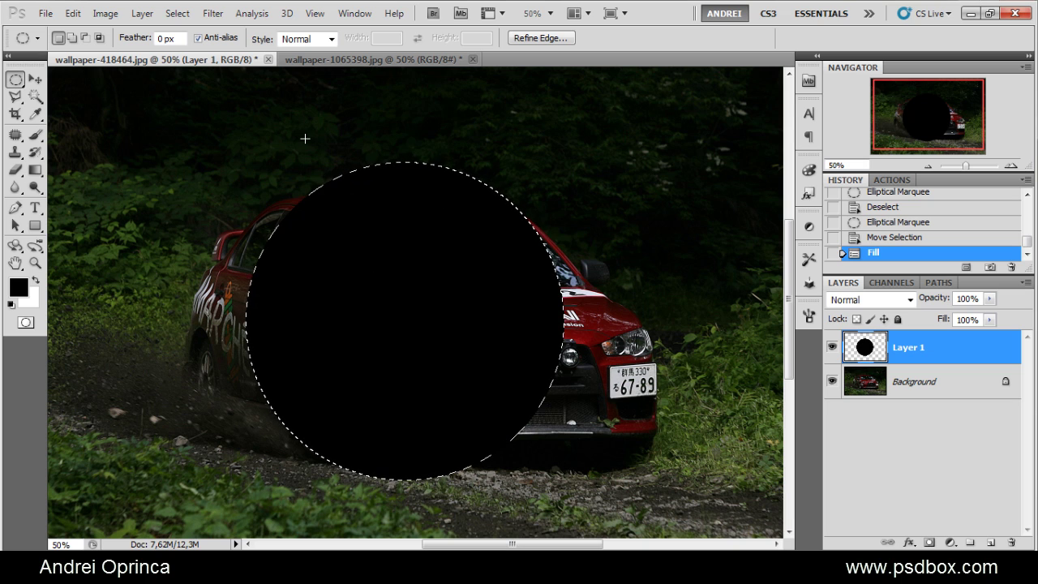
Open Lens Flare and compare lens types, settling on 105mm Prime.
click(213, 13)
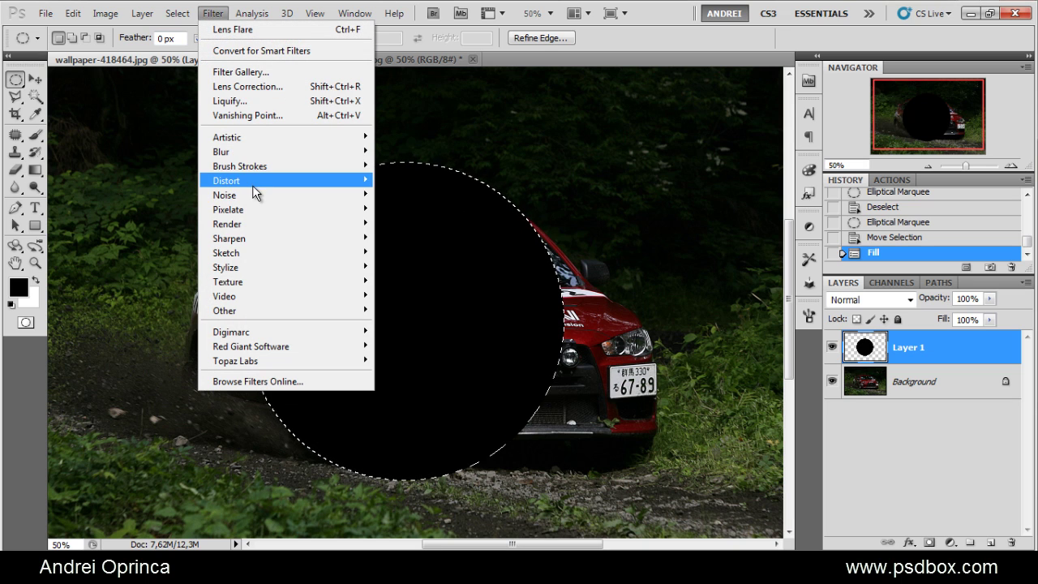
mouse_move(245, 229)
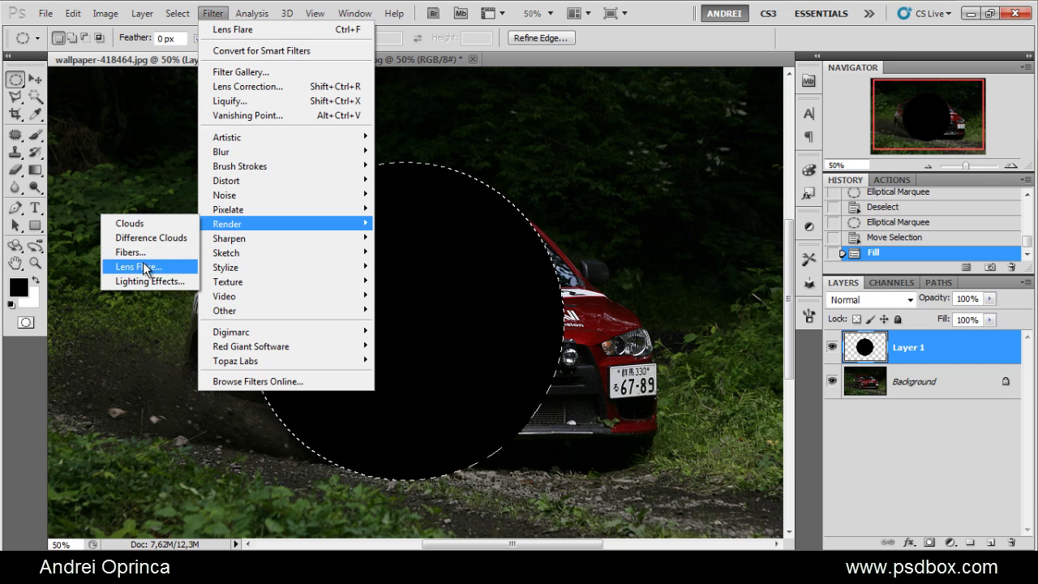
click(146, 267)
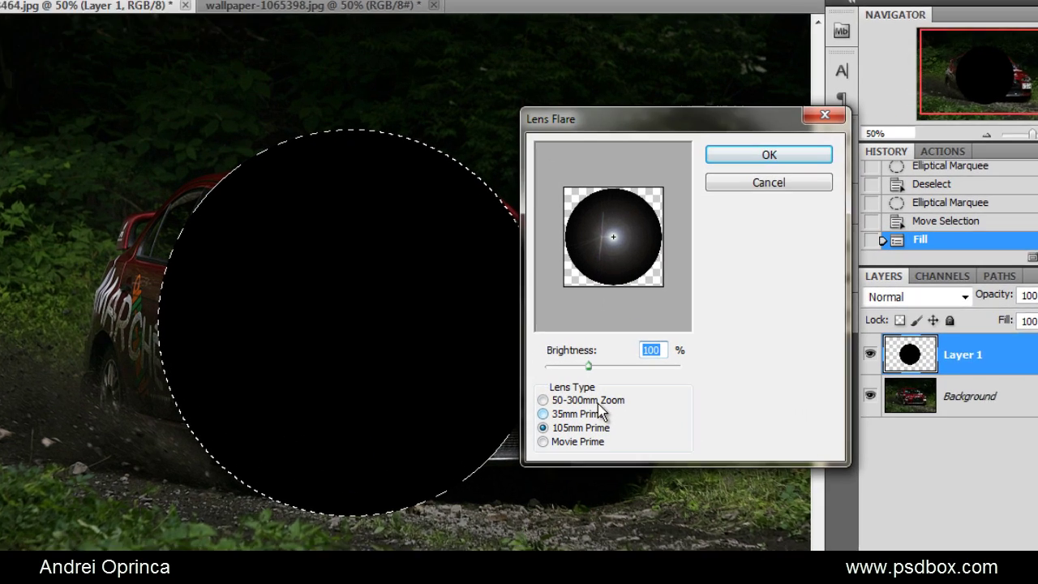
click(588, 399)
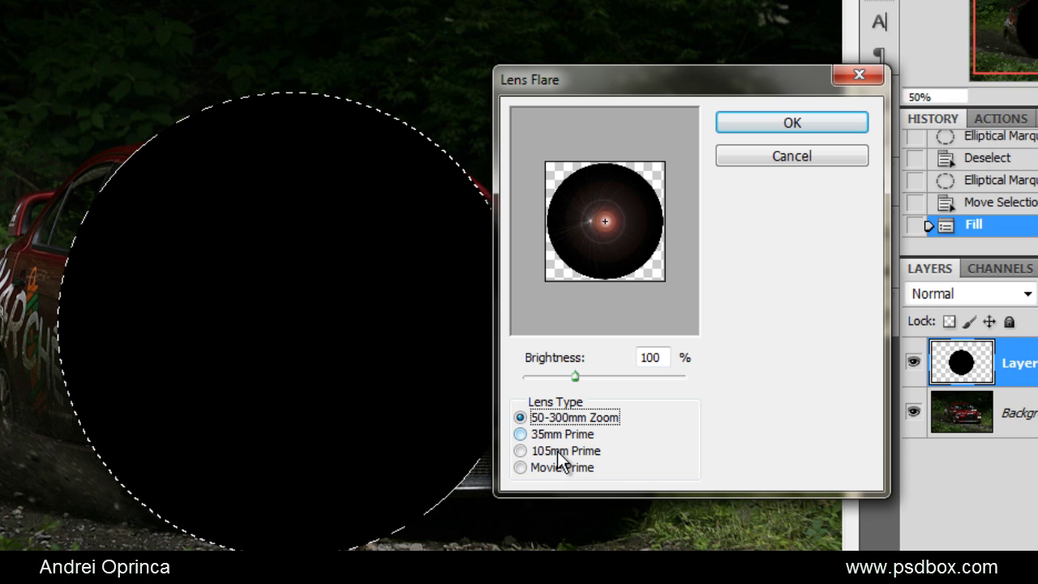
click(555, 453)
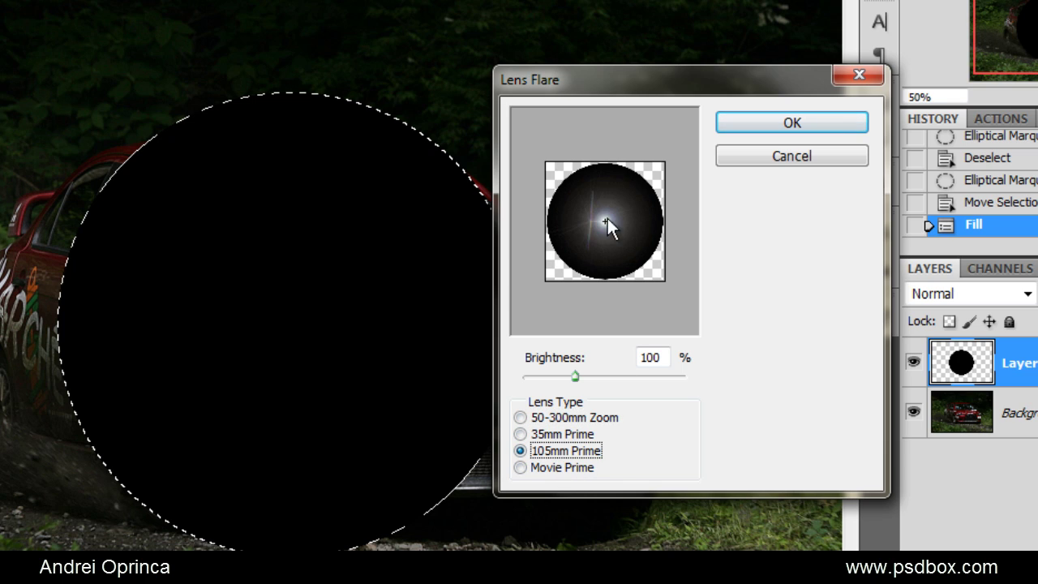
click(558, 418)
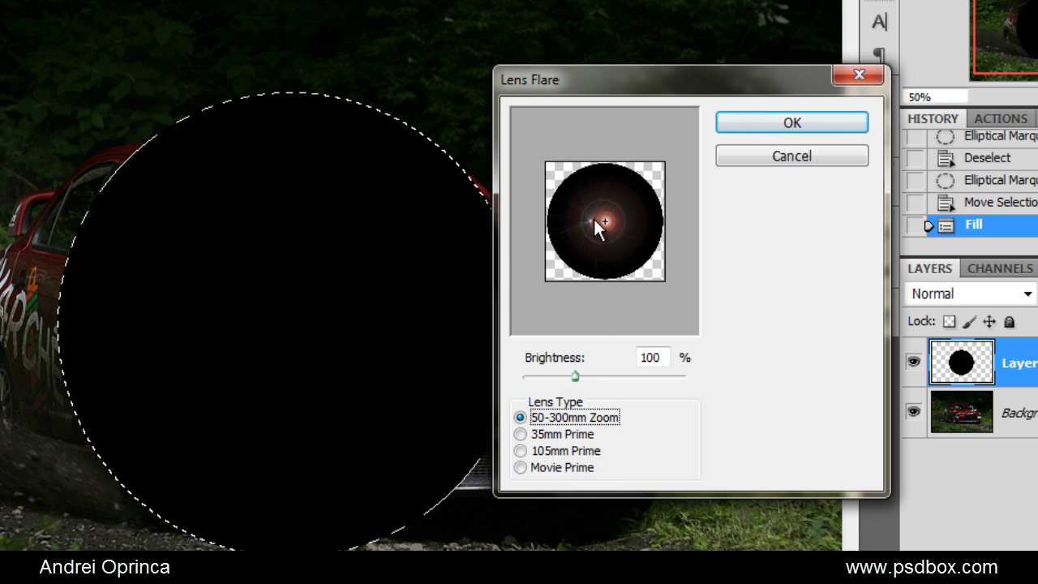
click(532, 469)
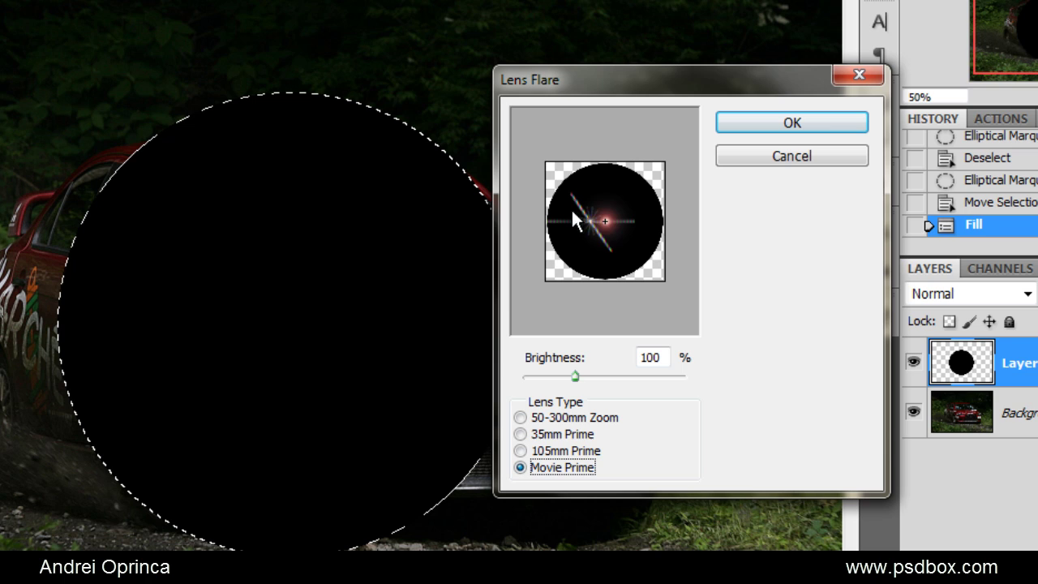
click(558, 452)
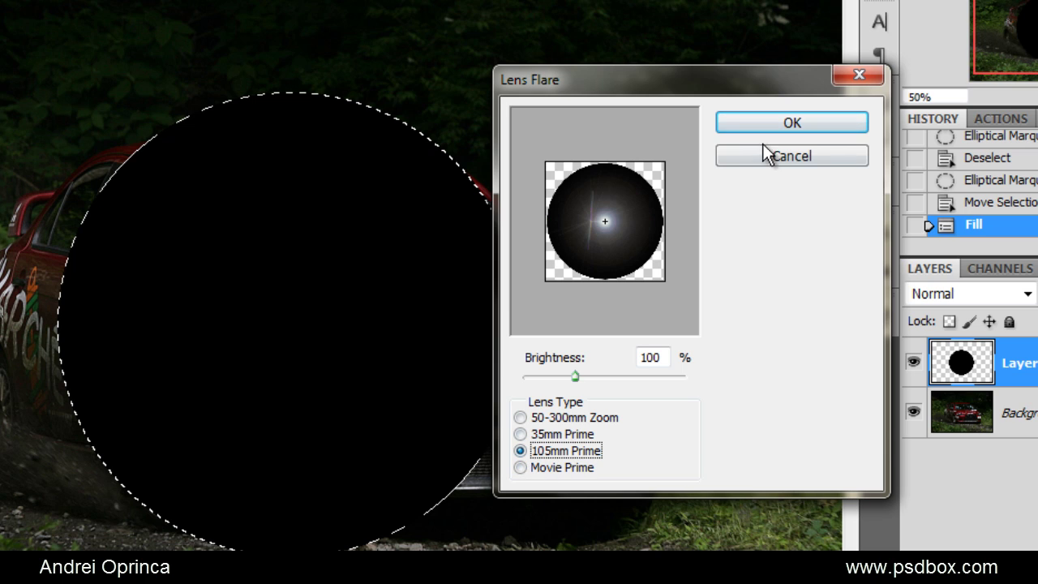
Centre the flare in the circle, set brightness to 100%, and apply it.
click(607, 218)
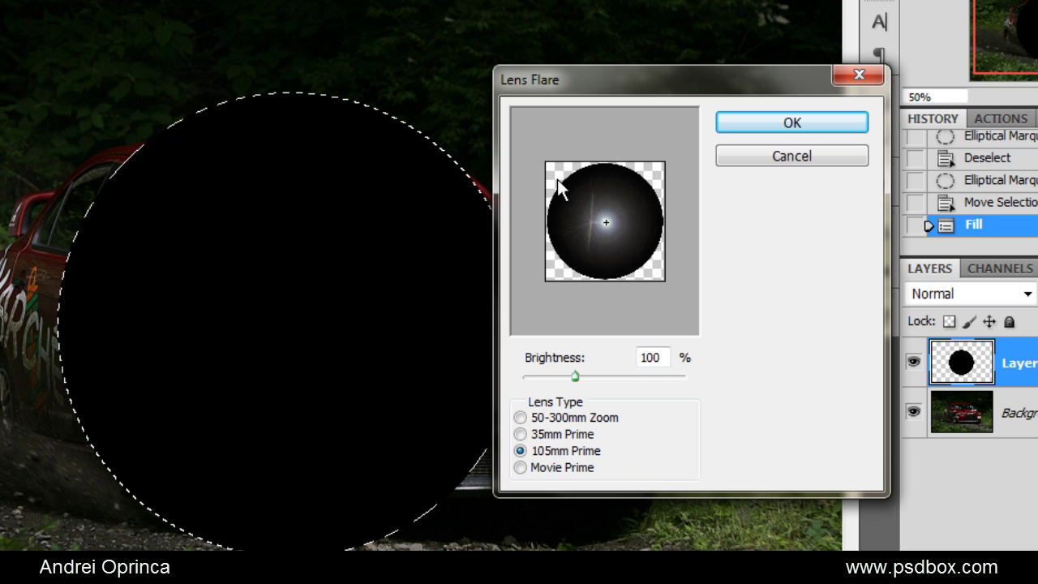
click(632, 190)
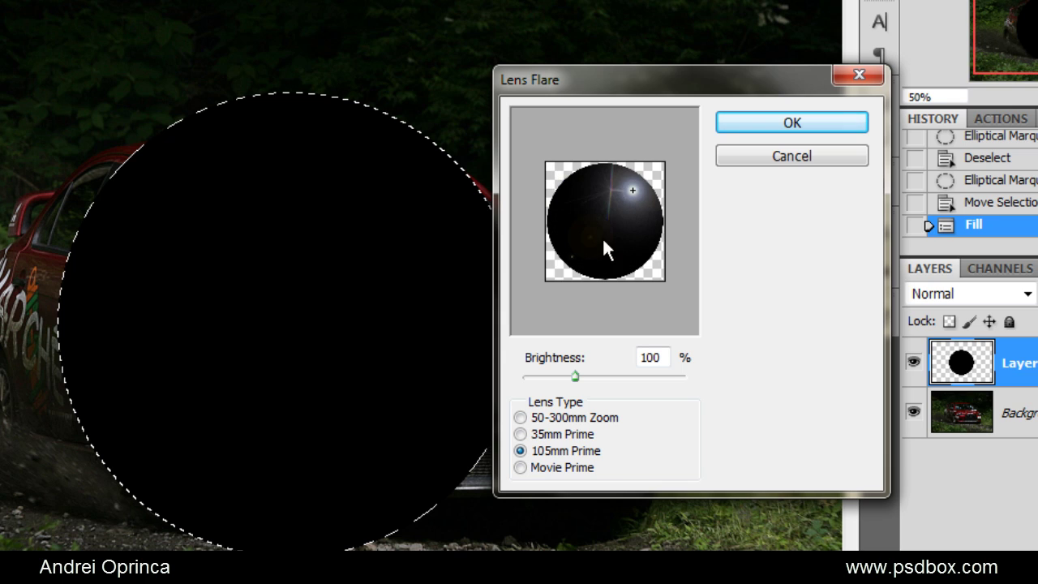
click(608, 218)
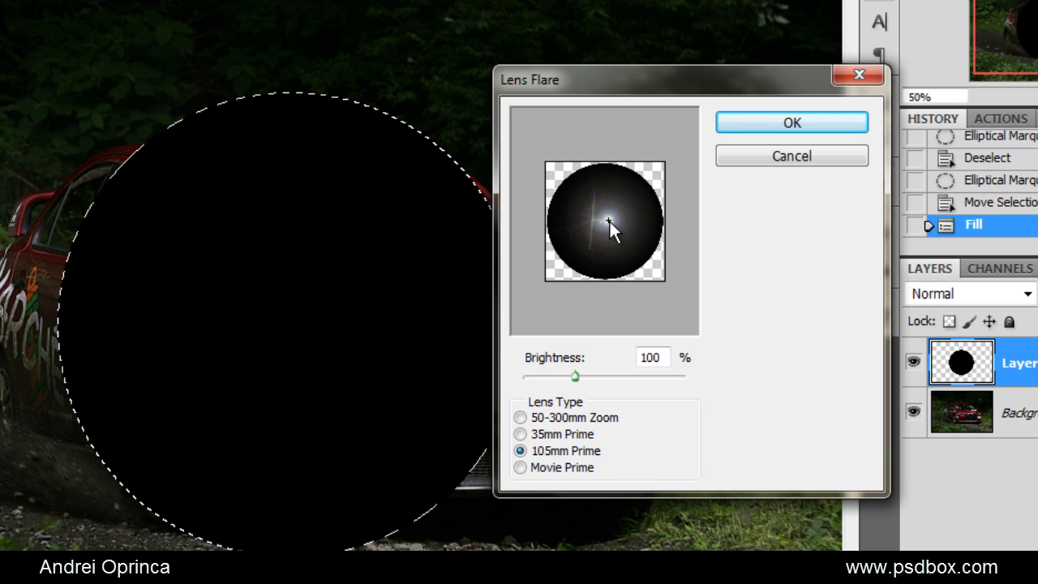
click(607, 220)
click(610, 217)
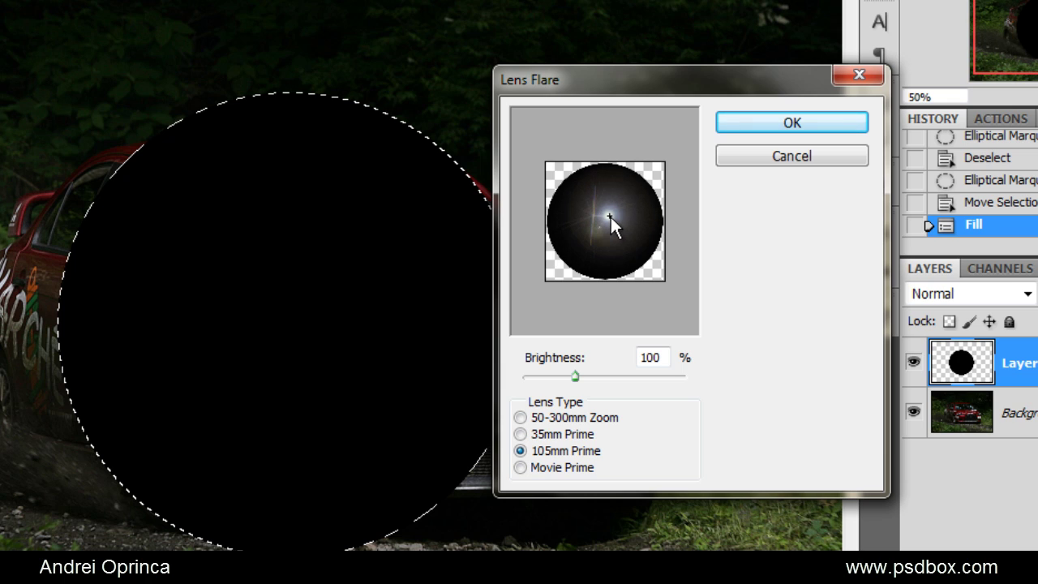
click(605, 220)
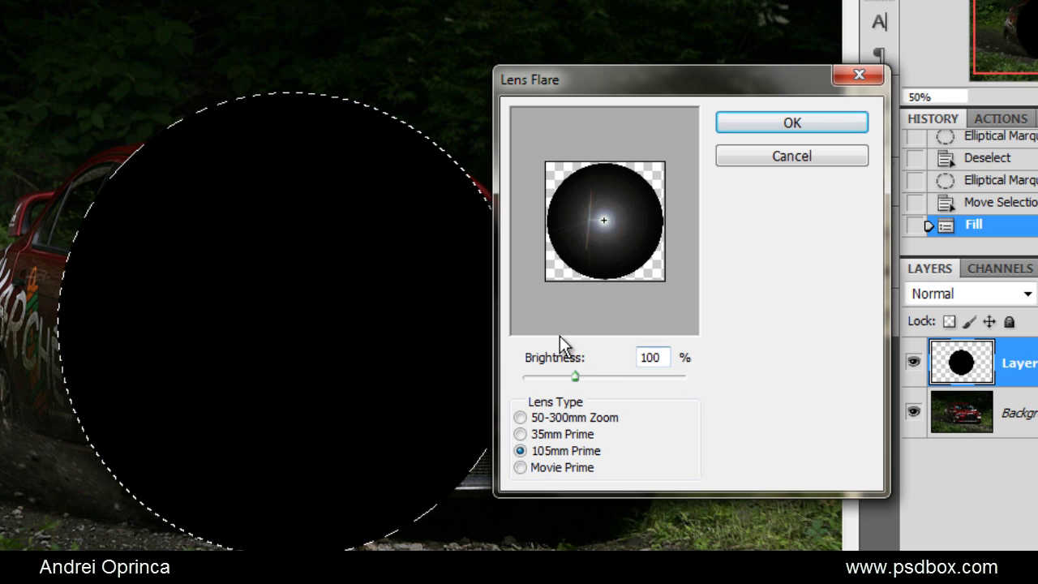
mouse_move(582, 381)
mouse_down()
mouse_move(599, 381)
mouse_move(586, 381)
mouse_up()
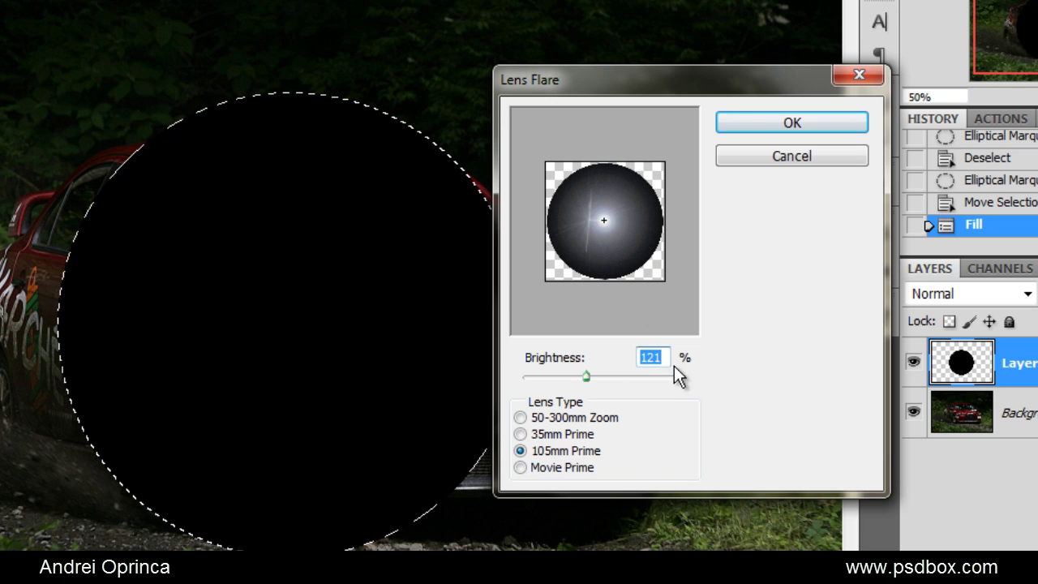
text(100)
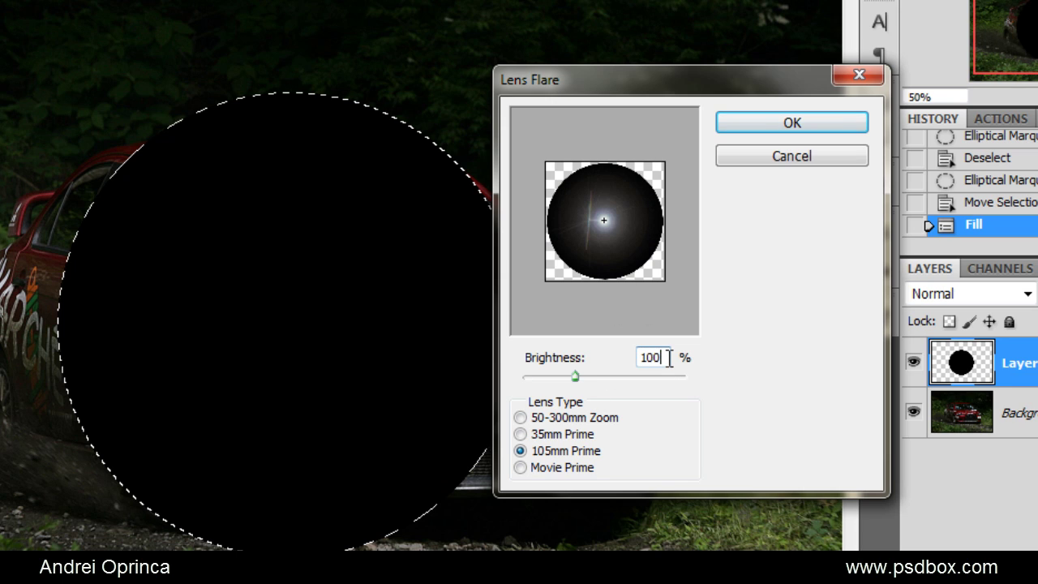
click(782, 130)
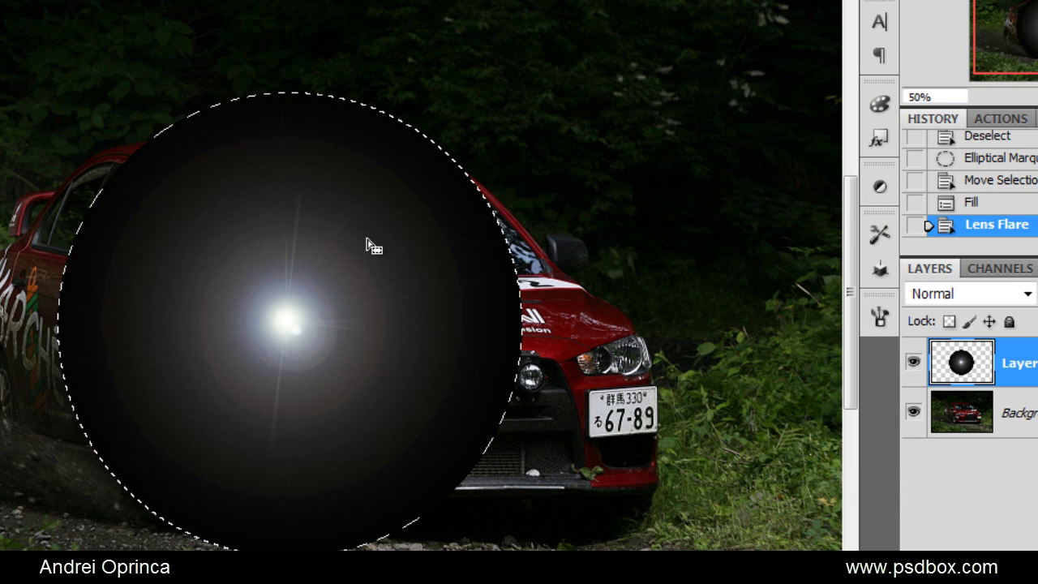
Deselect, switch Layer 1 to Screen blend mode, and drag the glow onto the left headlight.
key(ctrl+d)
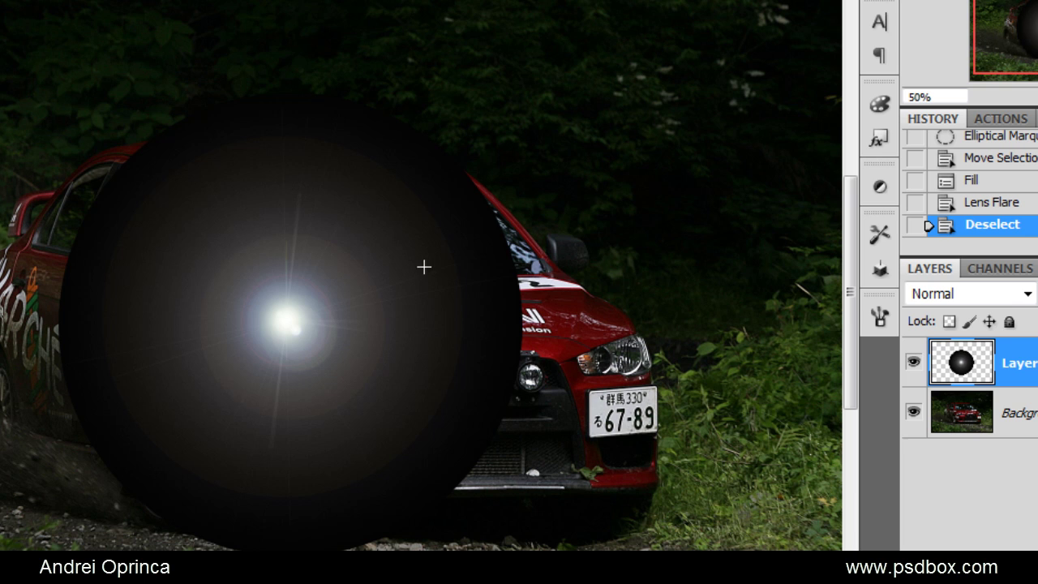
click(977, 294)
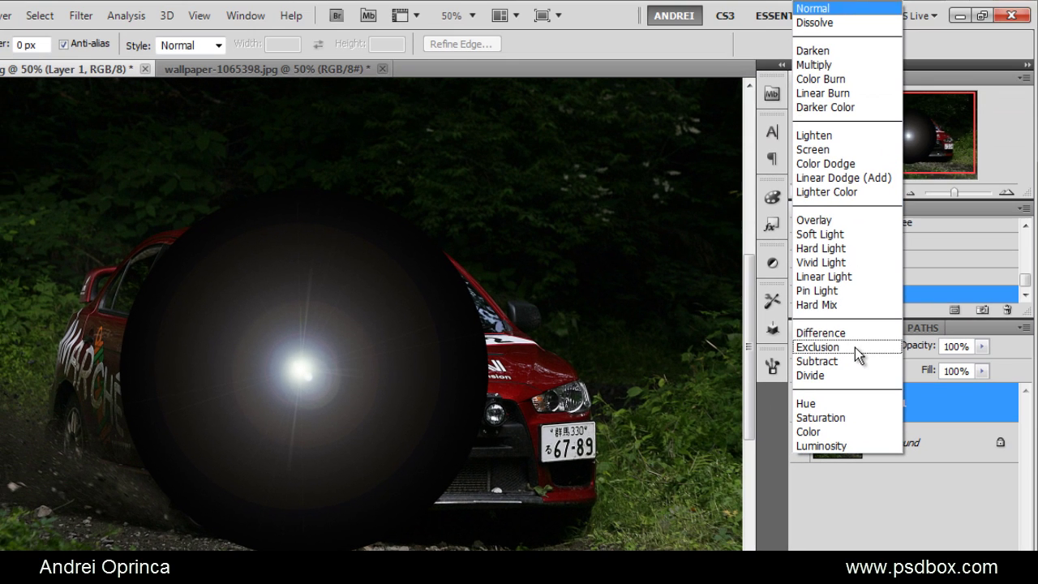
click(824, 149)
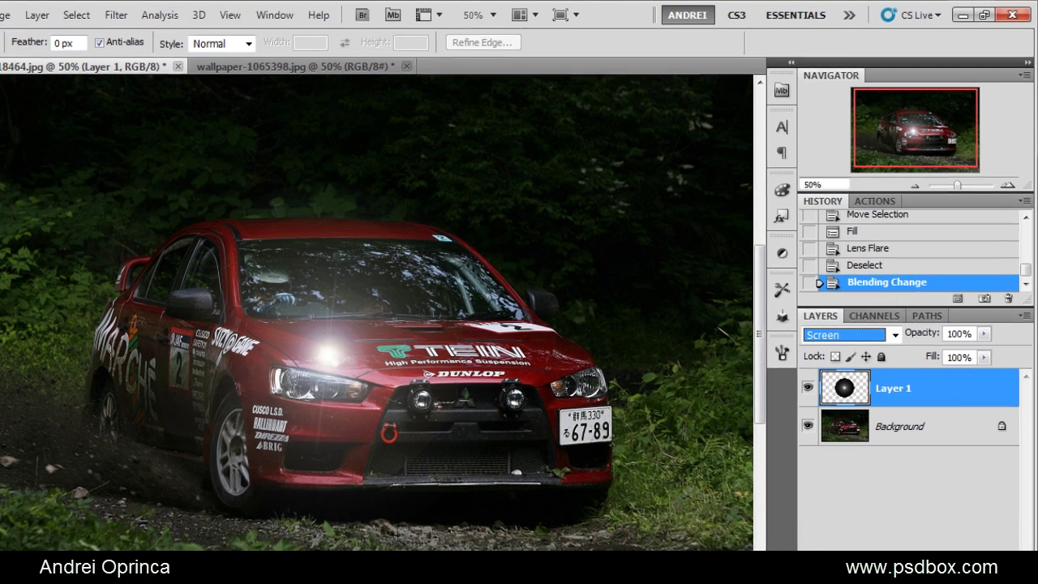
key(v)
drag(423, 319, 405, 360)
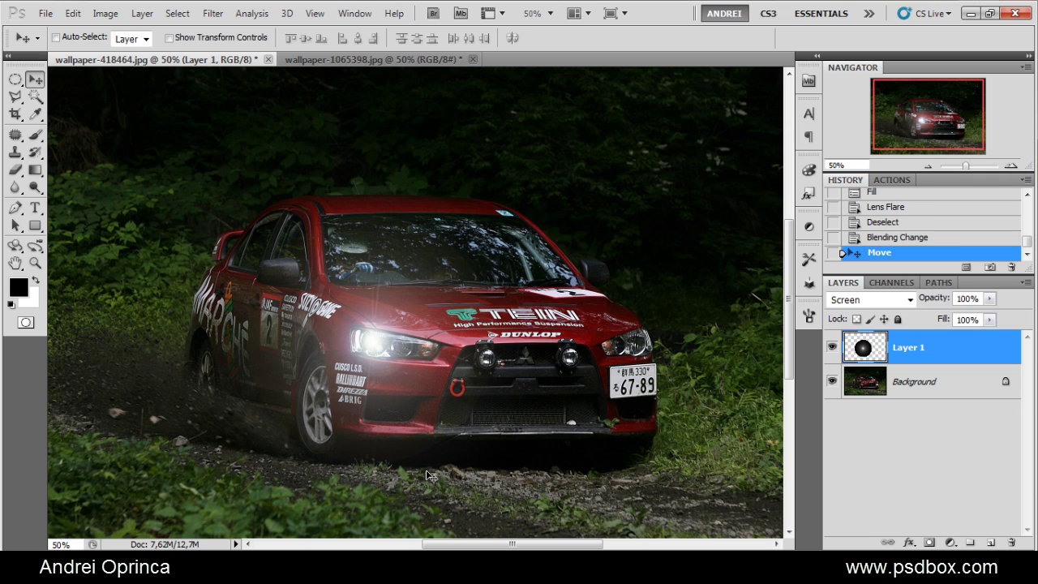
Zoom in and try positioning the flare glow on the car's roof.
scroll(430, 476, up, 2)
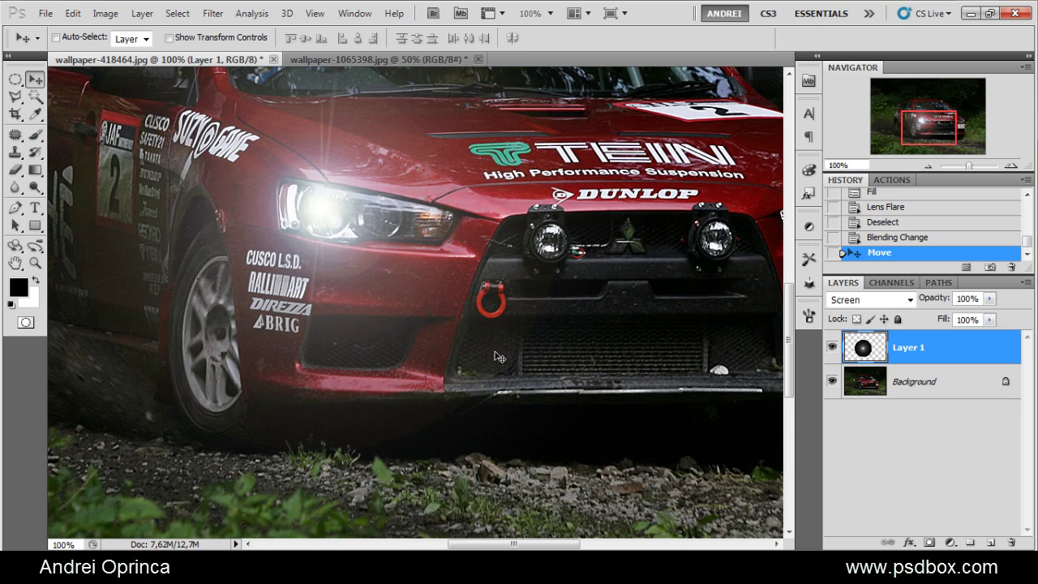
drag(410, 302, 660, 446)
drag(653, 380, 484, 357)
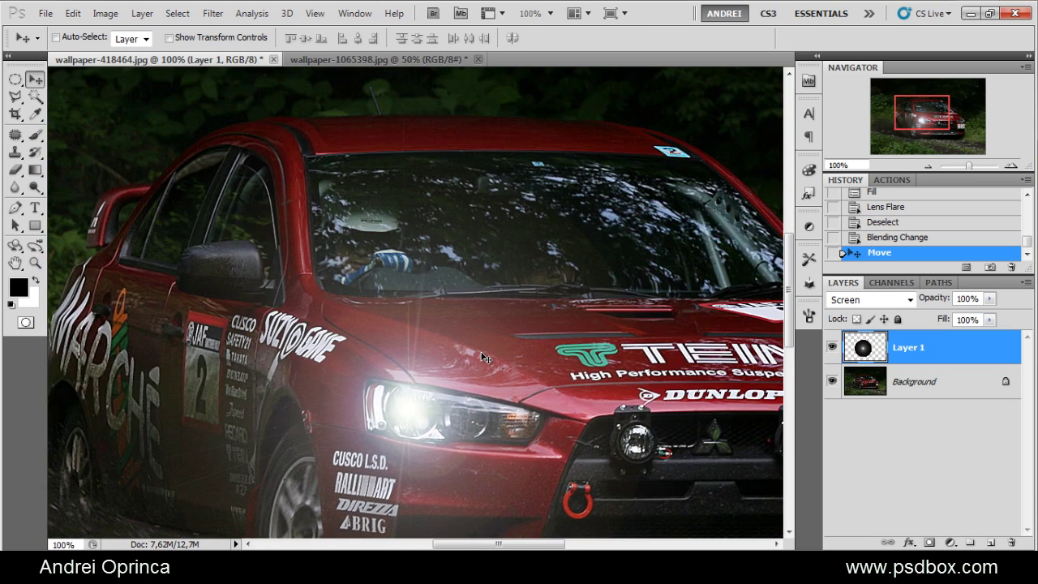
scroll(483, 357, down, 2)
drag(489, 428, 523, 292)
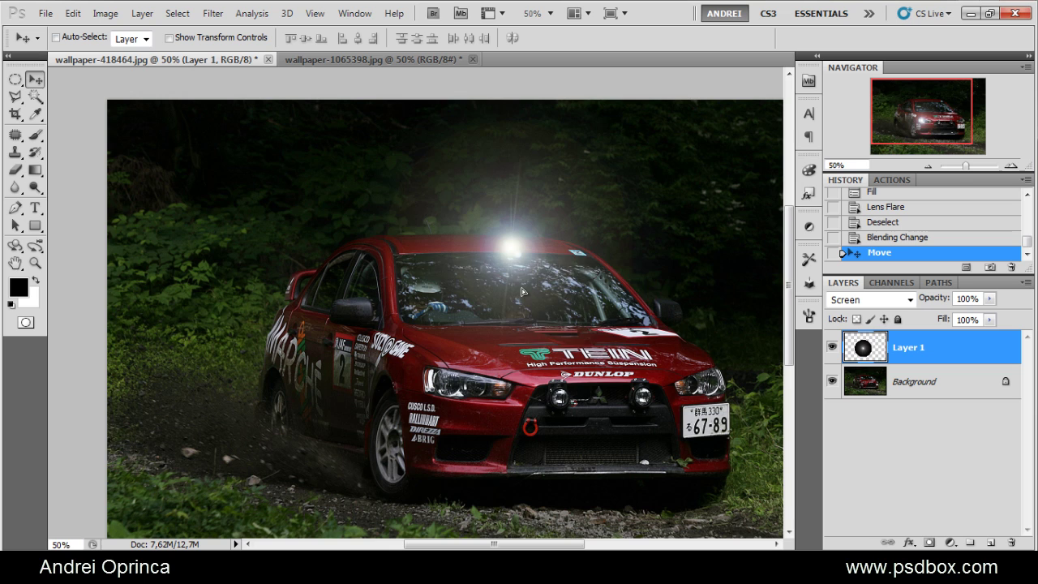
scroll(420, 139, up, 2)
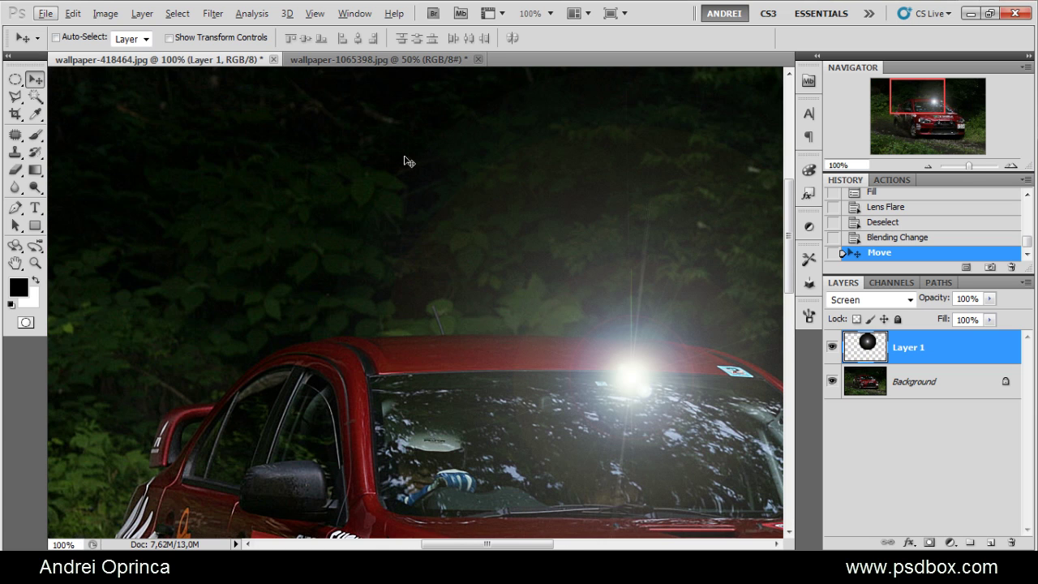
drag(597, 347, 575, 324)
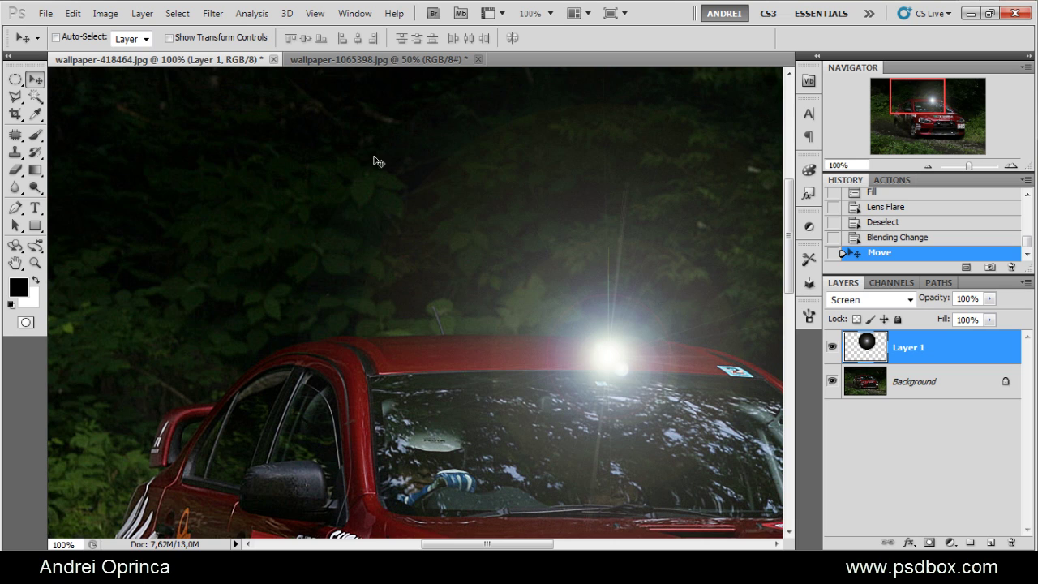
Move the flare back to the left headlight, zoom to 50% and bring up Levels.
scroll(387, 238, down, 3)
drag(459, 199, 403, 302)
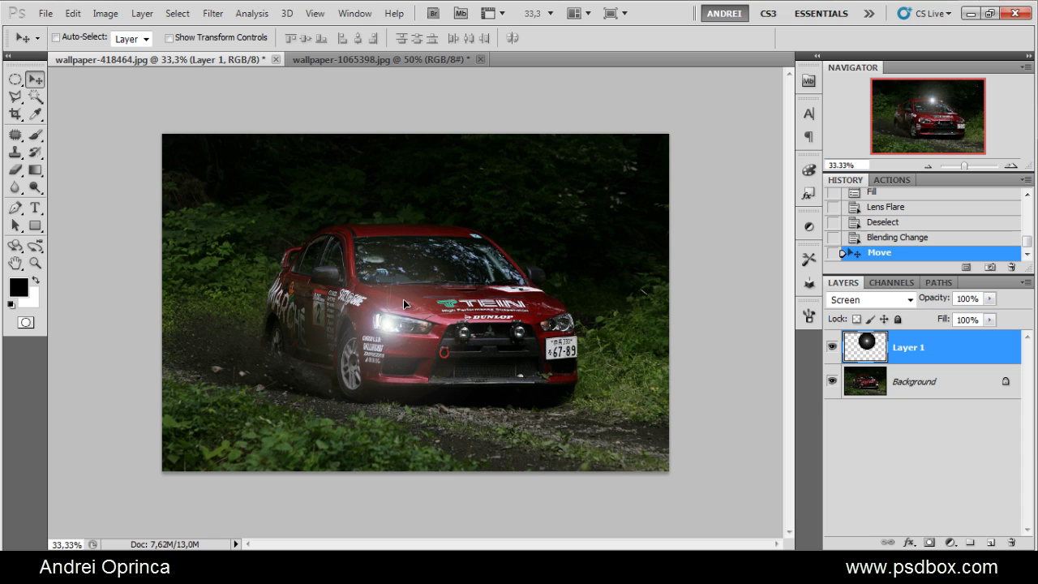
key(ctrl+plus)
key(ctrl+plus)
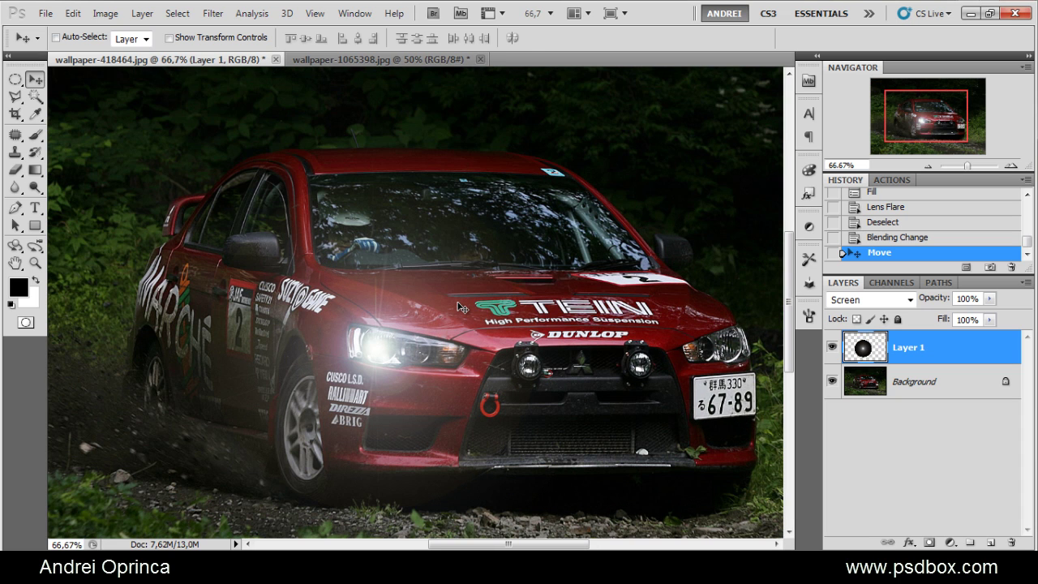
key(ctrl+l)
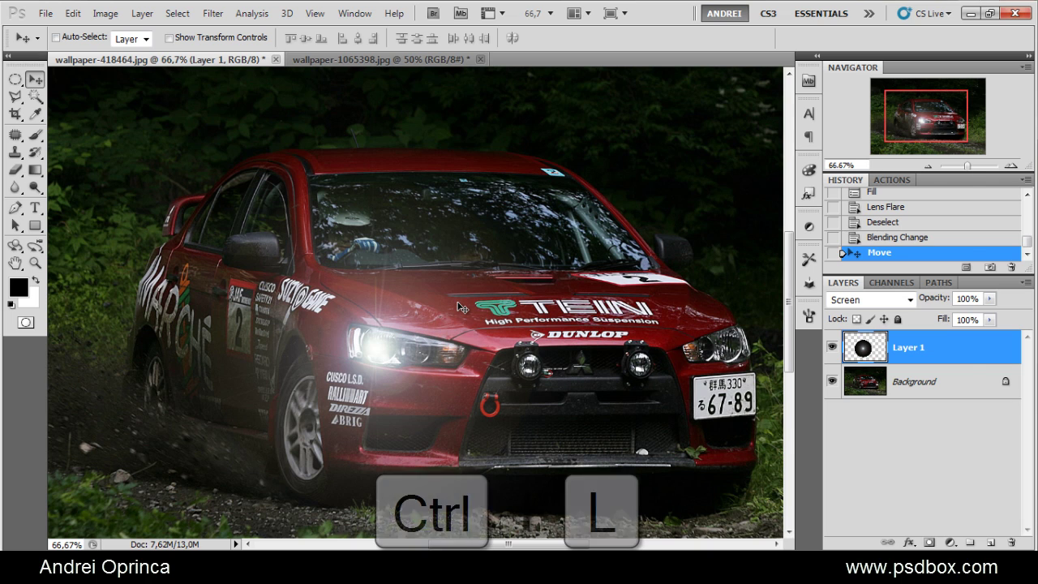
Set Levels black input to 9 and midtones to 0,71 on the flare layer.
click(107, 13)
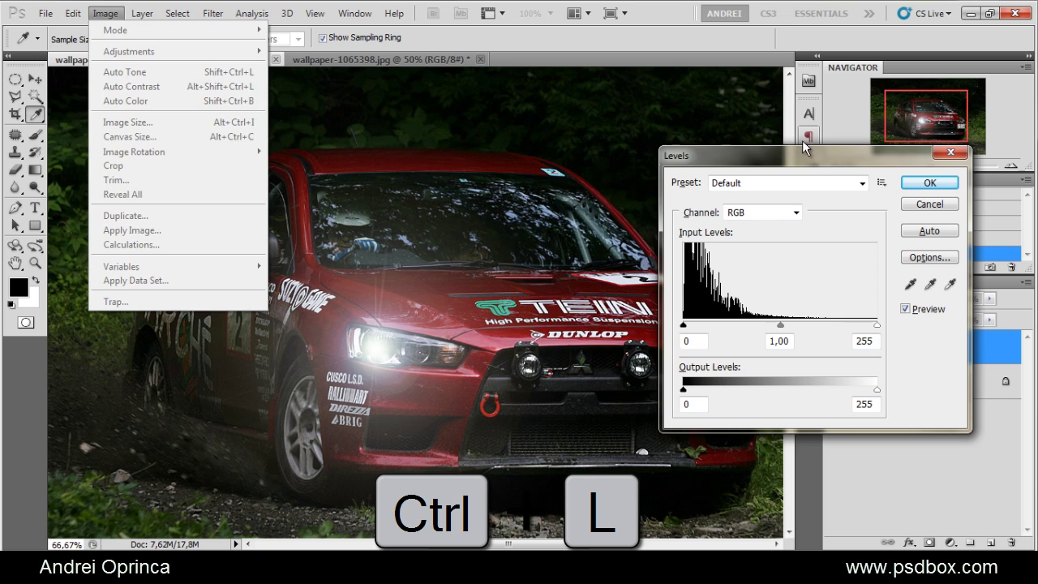
drag(803, 154, 637, 146)
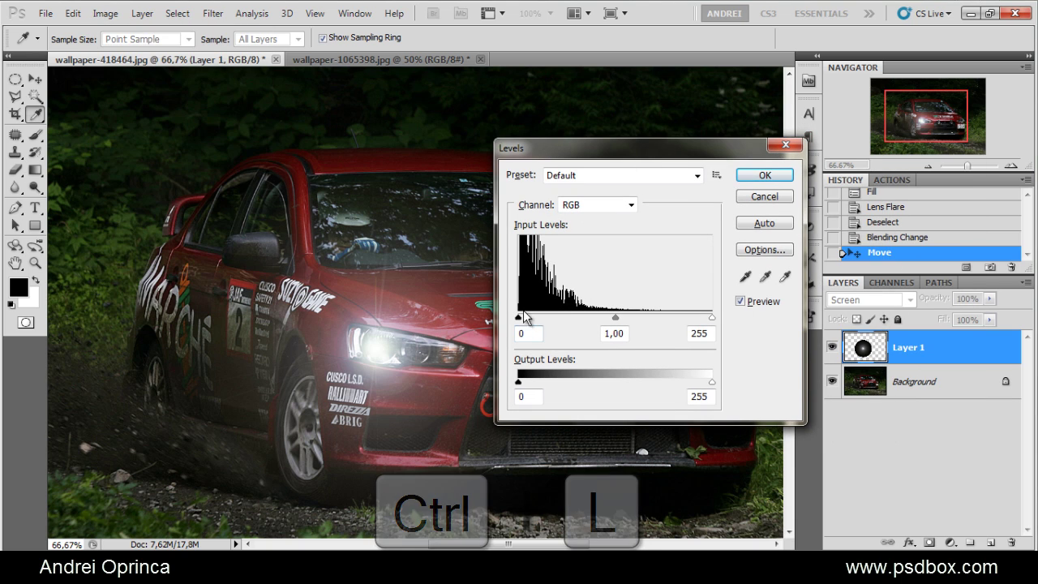
drag(524, 314, 525, 315)
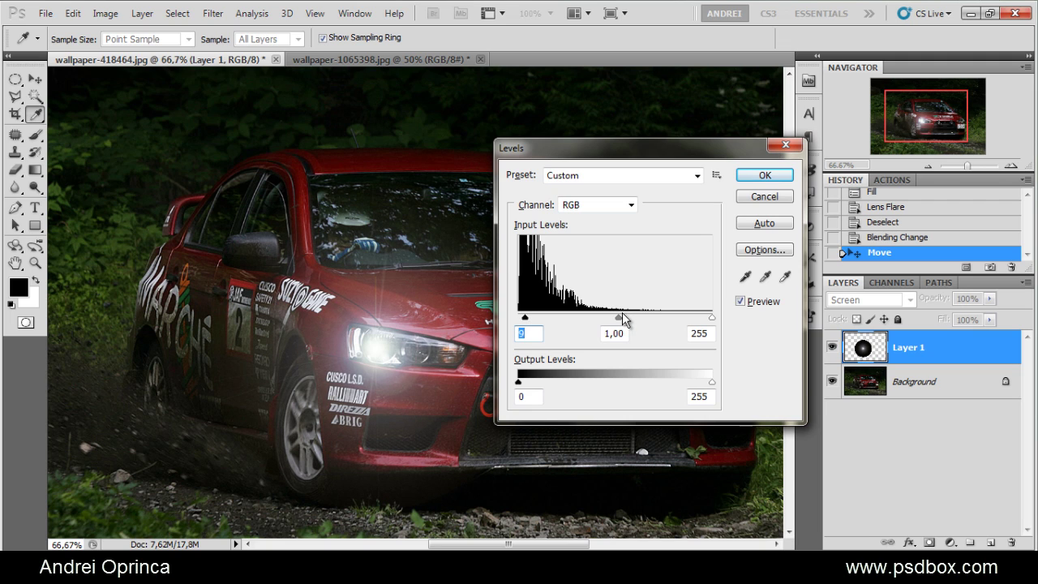
drag(620, 319, 622, 319)
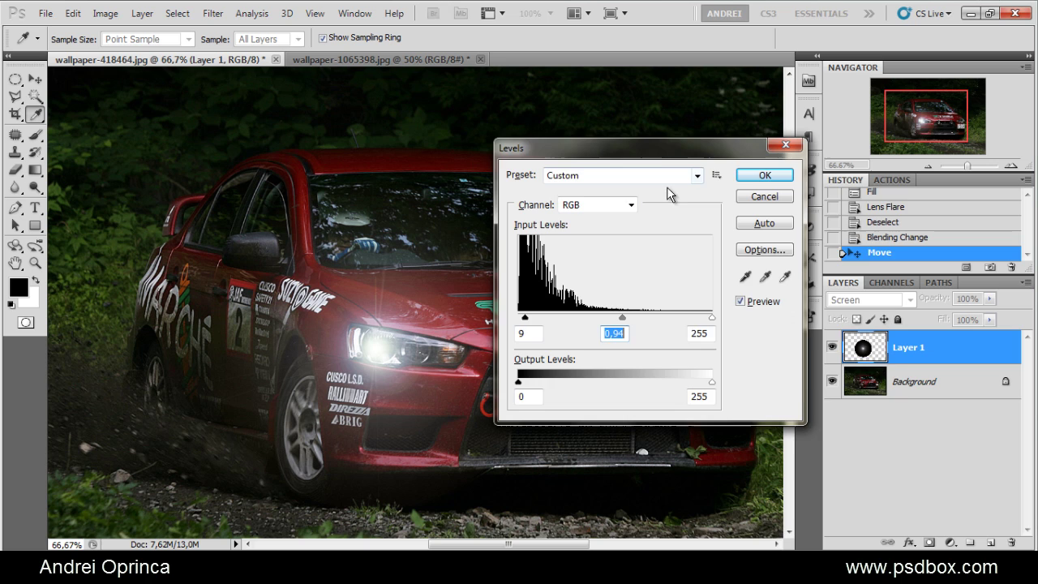
drag(654, 146, 740, 152)
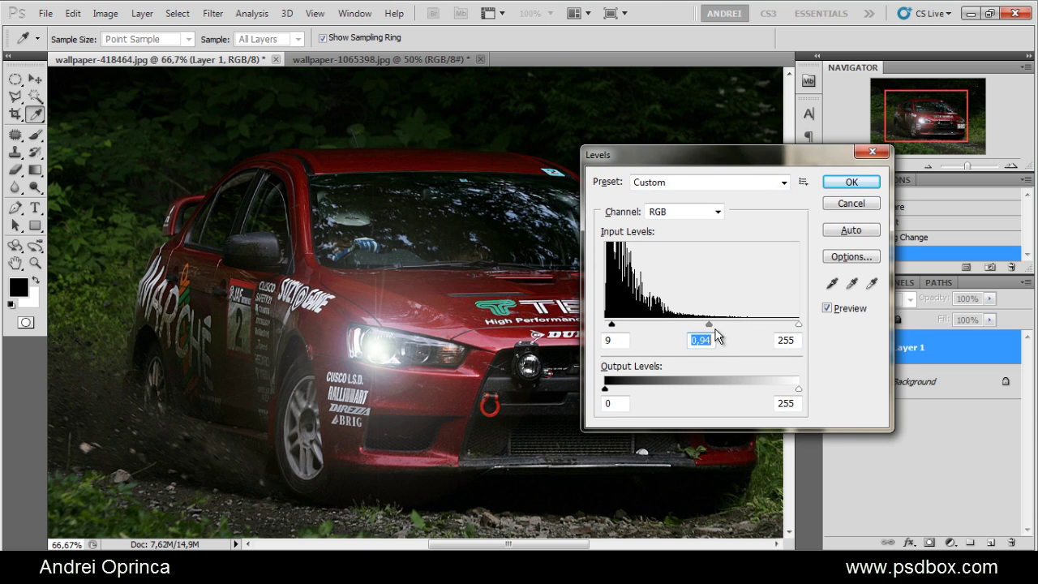
drag(709, 325, 639, 323)
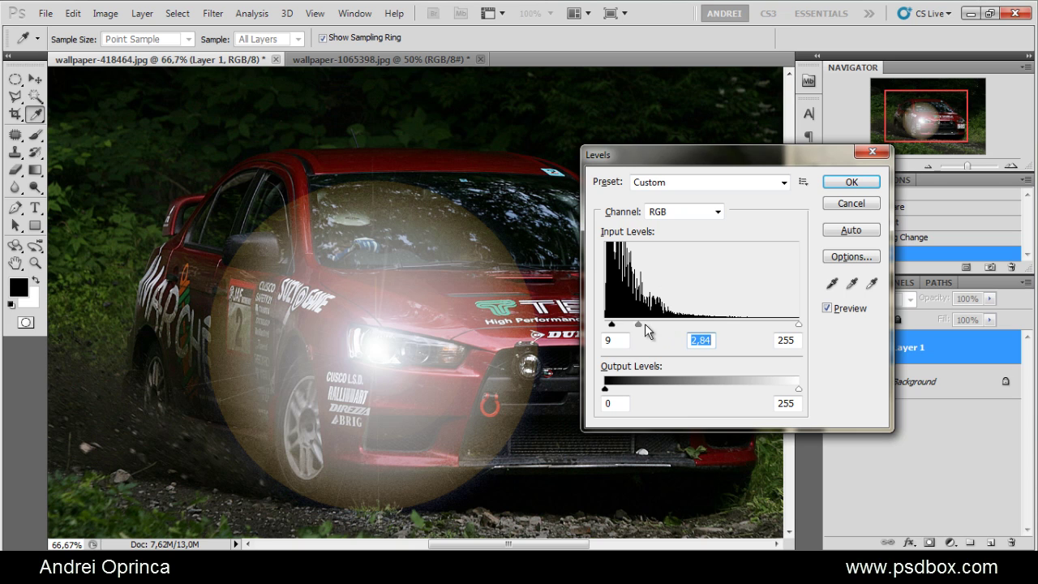
drag(640, 324, 728, 329)
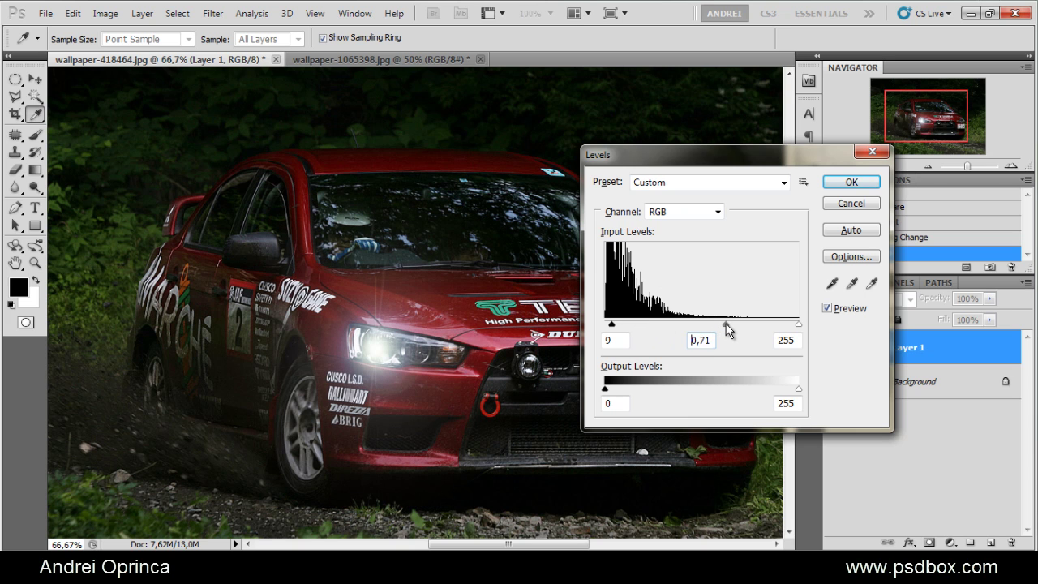
click(850, 182)
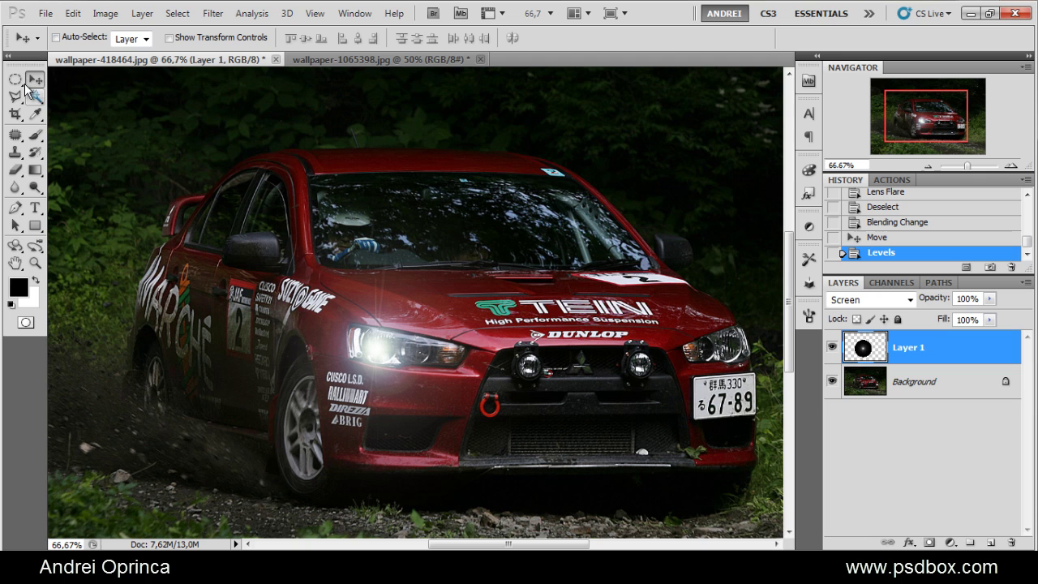
Duplicate the flare layer, move the copy to the right headlight, and rotate it with Free Transform.
key(ctrl+j)
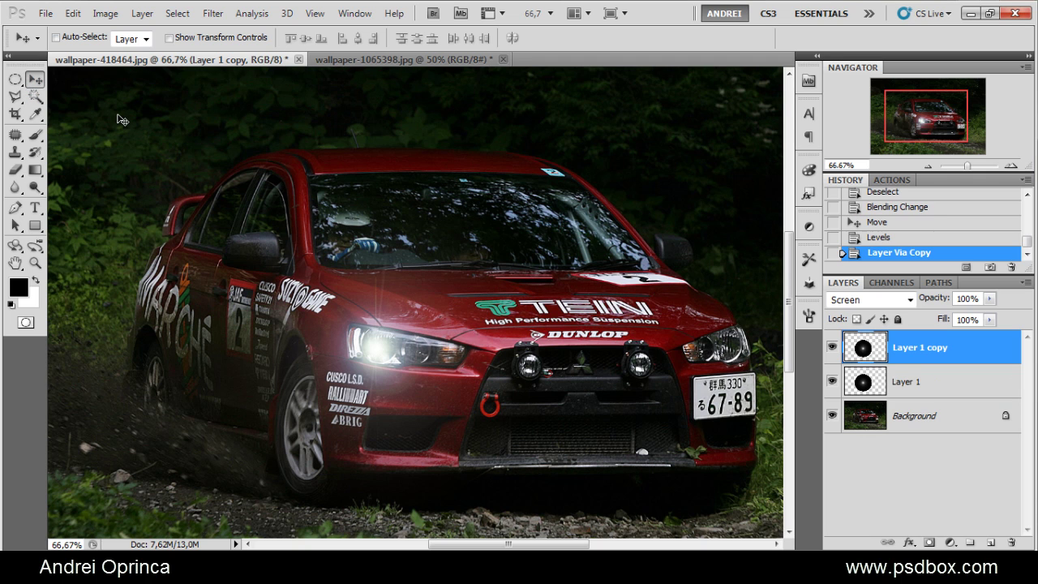
drag(452, 309, 730, 323)
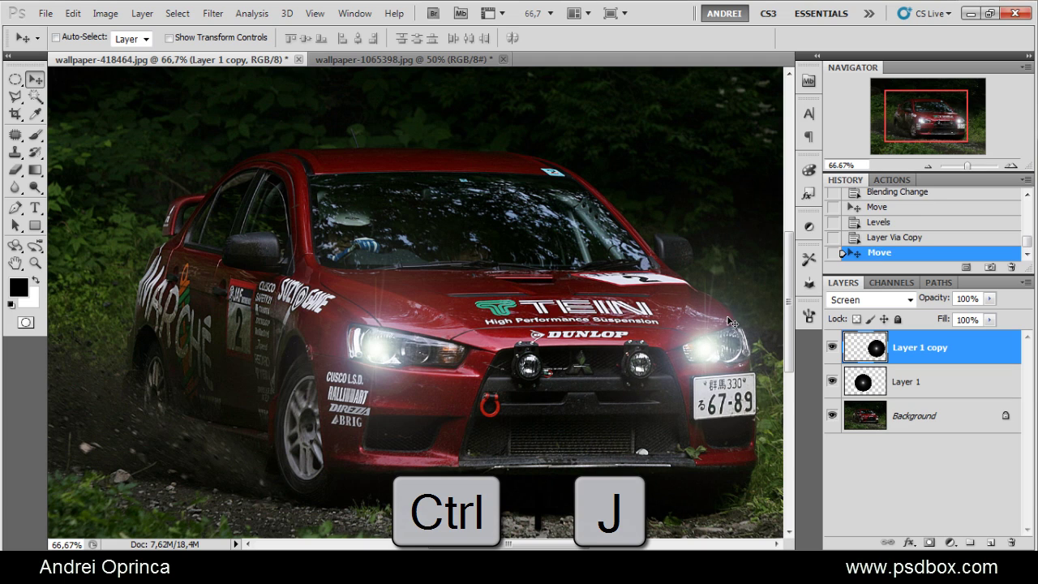
key(ctrl+t)
drag(495, 141, 418, 276)
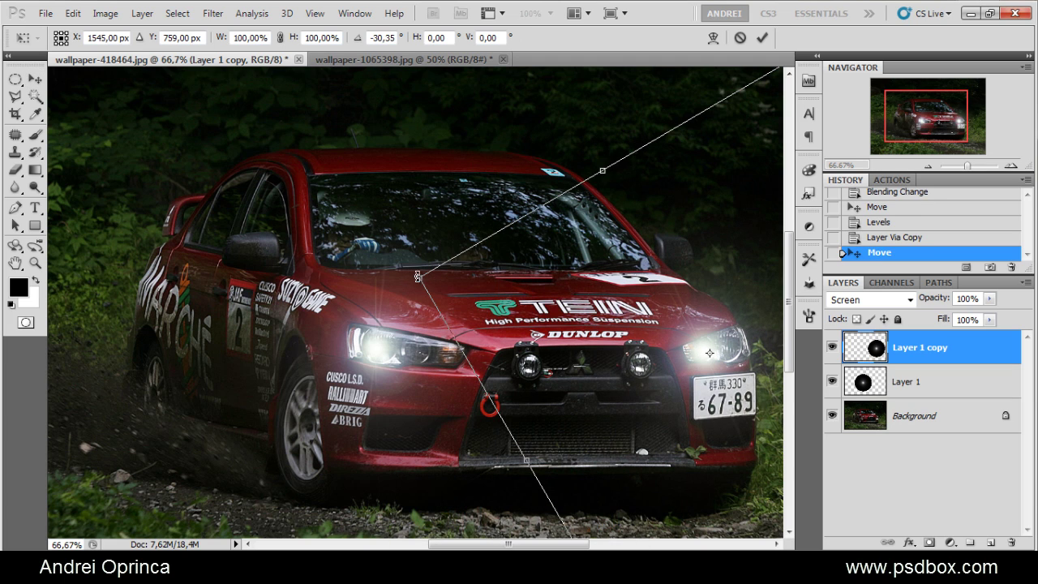
key(Return)
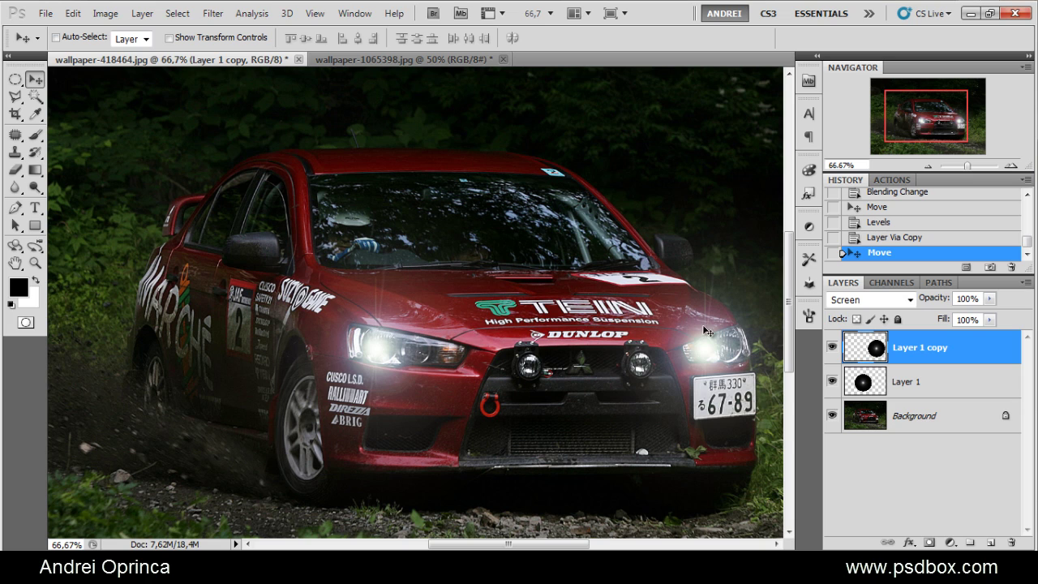
key(ctrl+t)
drag(474, 123, 384, 320)
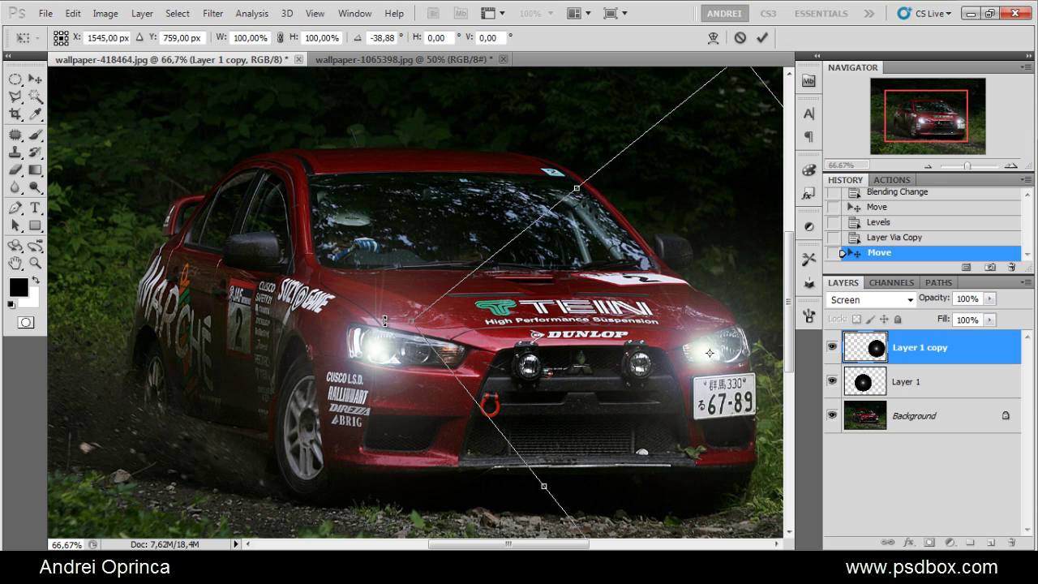
key(Return)
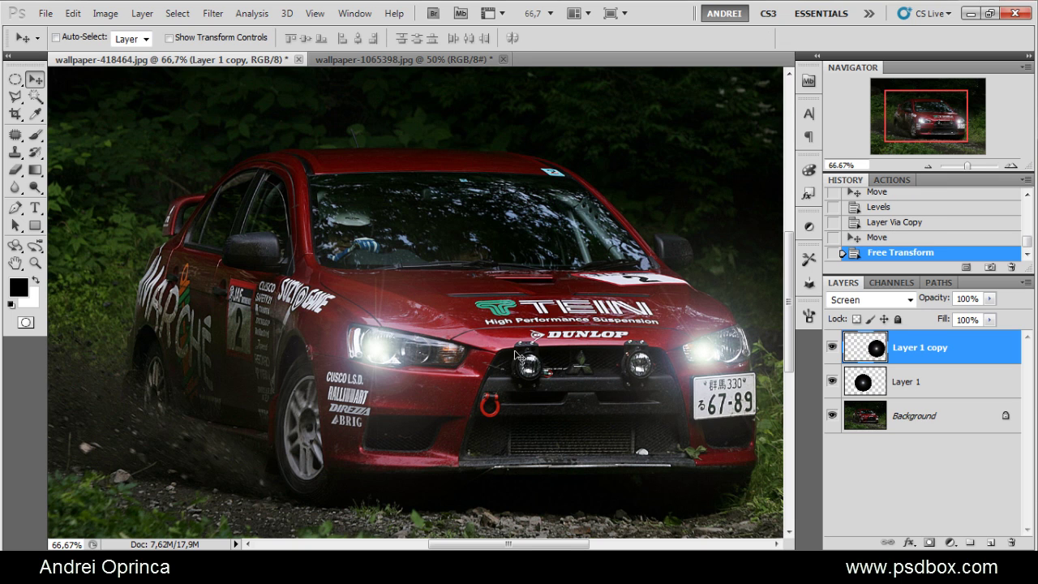
key(ctrl+minus)
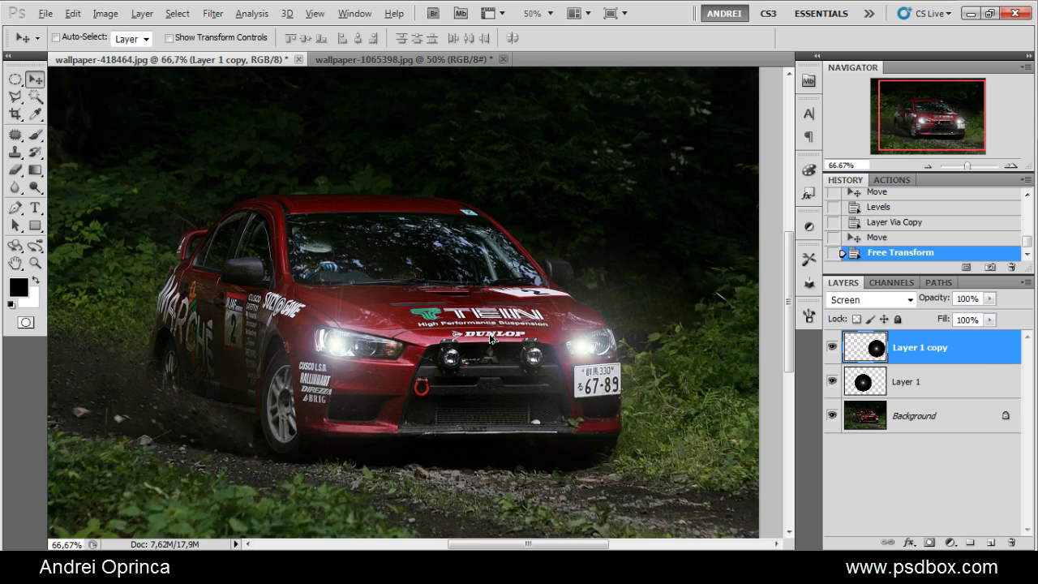
Colorize Layer 1 copy with Hue/Saturation at hue 230 and saturation 30.
scroll(491, 339, up, 1)
key(ctrl+u)
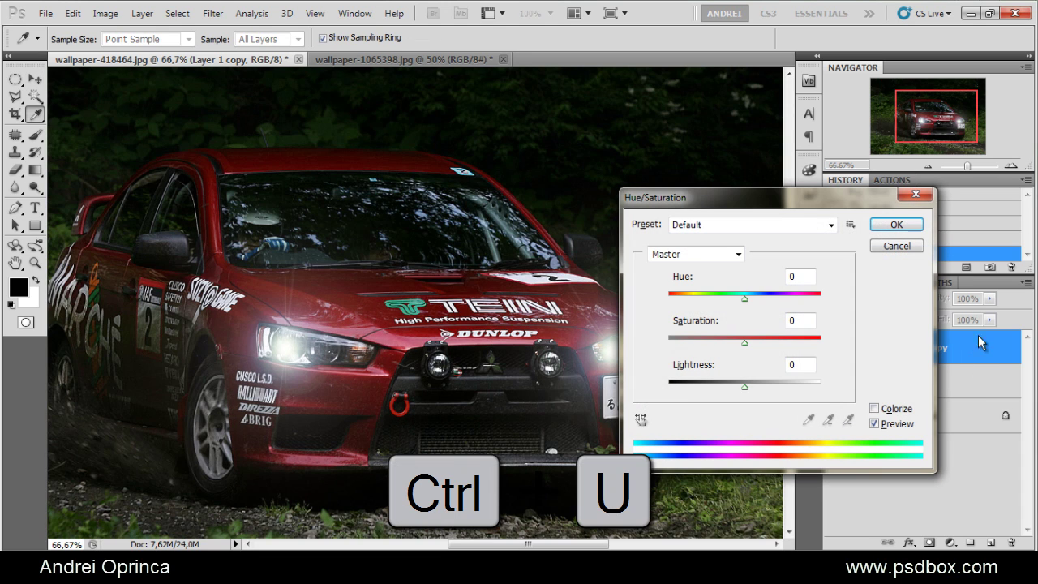
drag(770, 197, 841, 200)
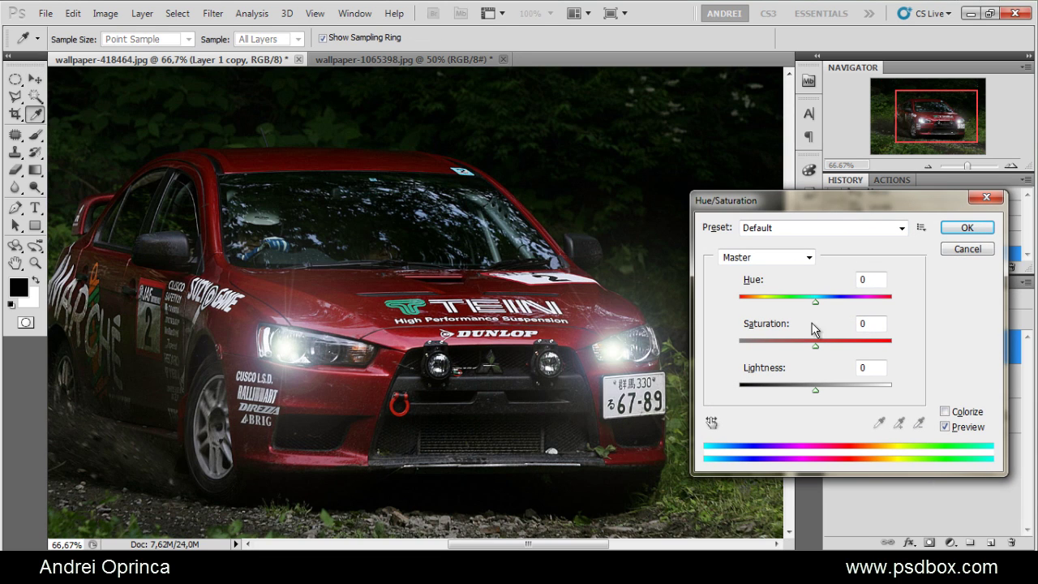
click(959, 415)
drag(784, 354, 801, 354)
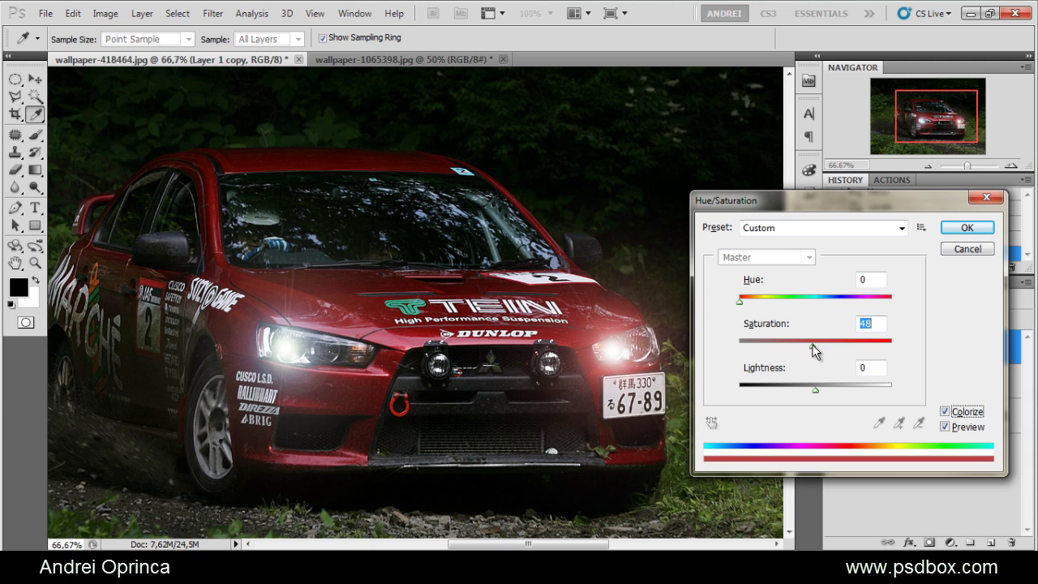
drag(741, 301, 848, 305)
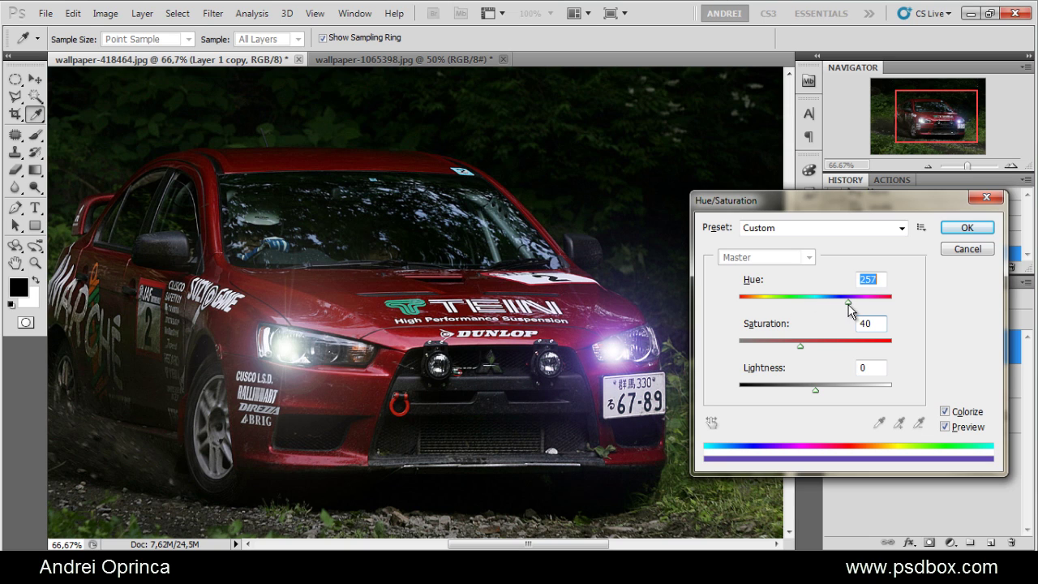
drag(800, 347, 767, 347)
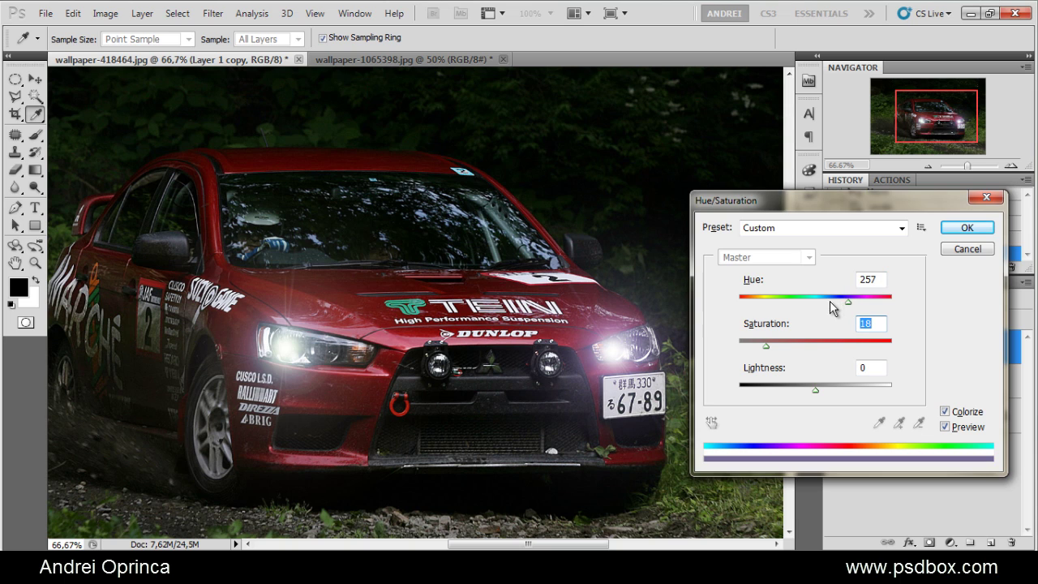
drag(848, 302, 837, 301)
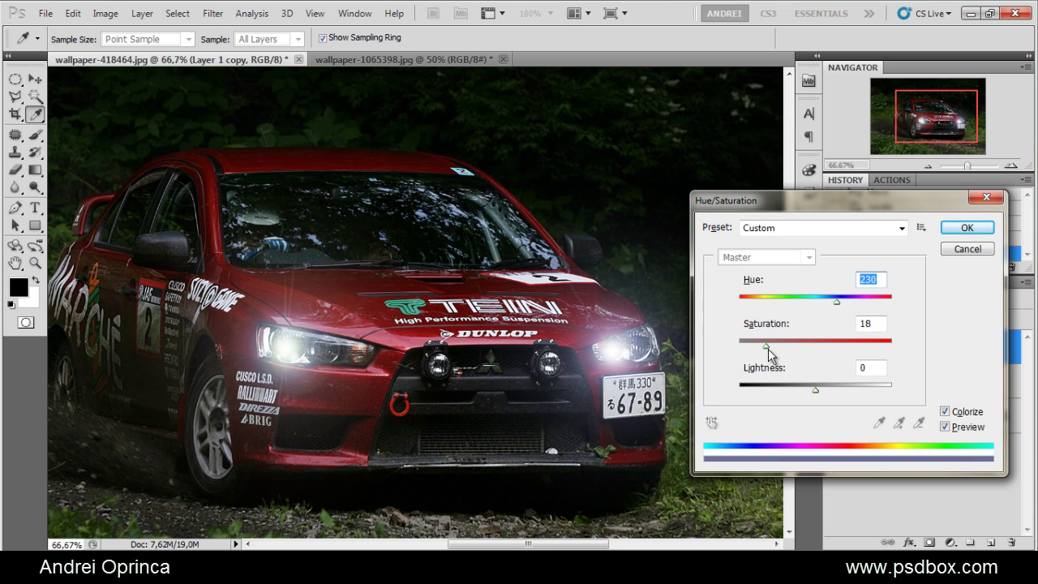
drag(769, 349, 786, 349)
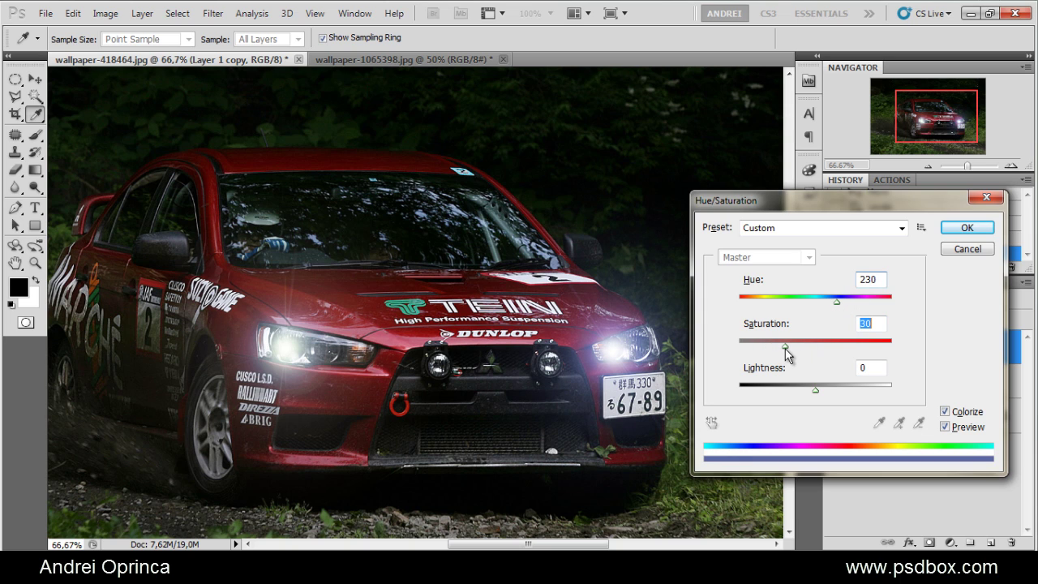
click(968, 228)
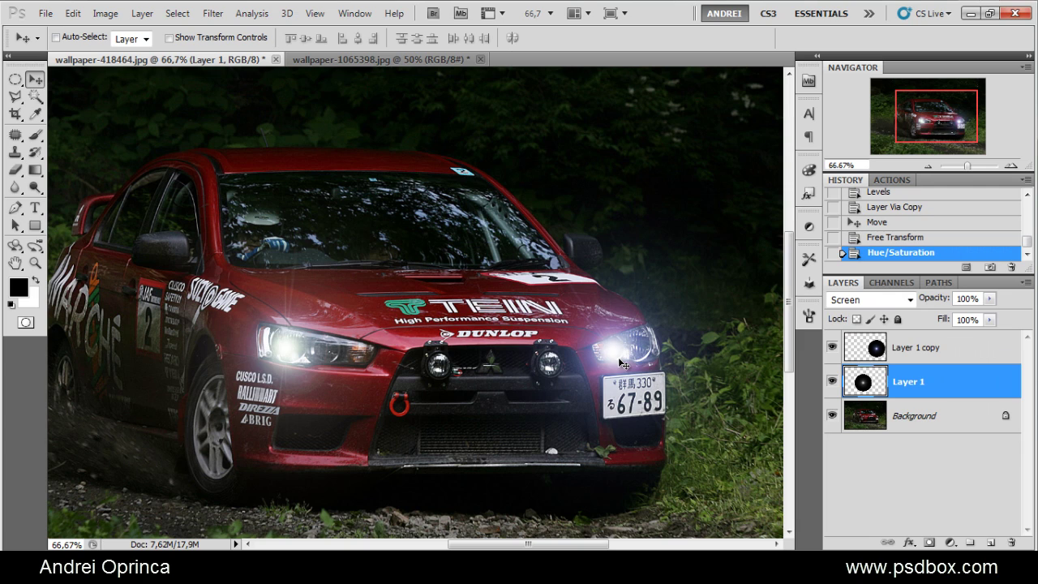
Reapply the last Hue/Saturation settings (hue 230, saturation 30) to Layer 1's glow.
key(ctrl+alt+u)
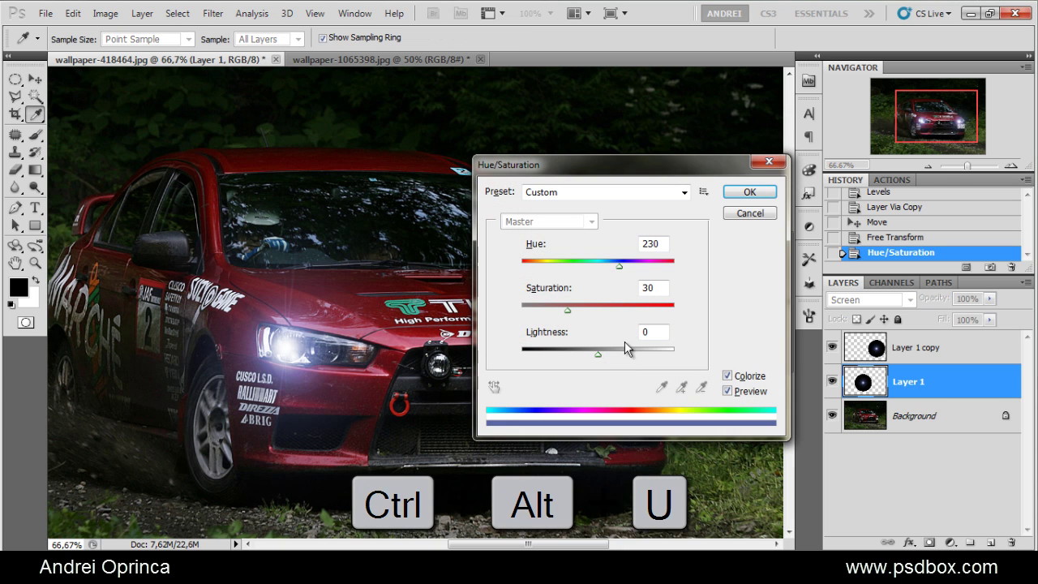
drag(608, 165, 602, 141)
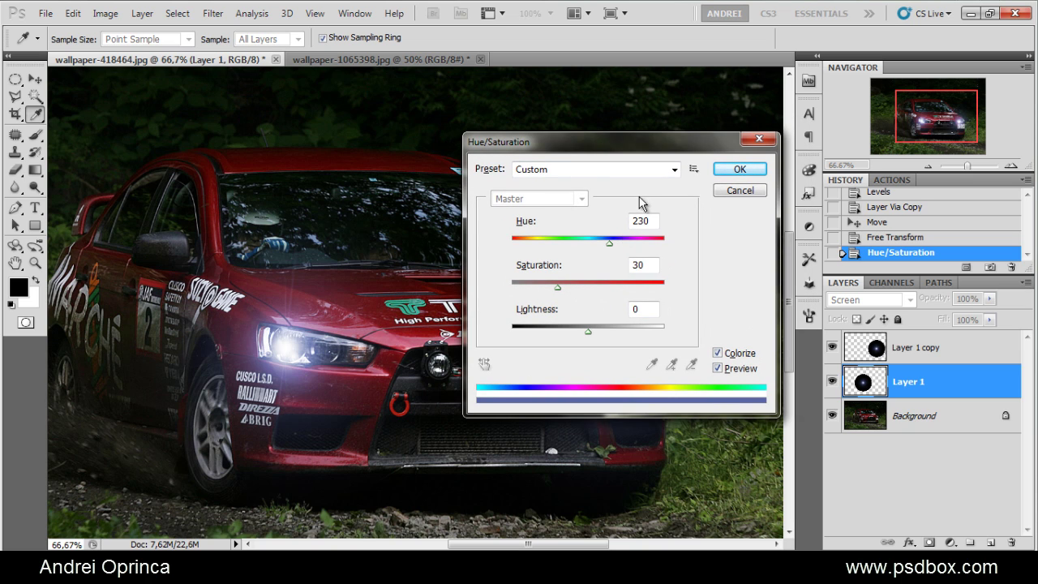
drag(667, 144, 537, 122)
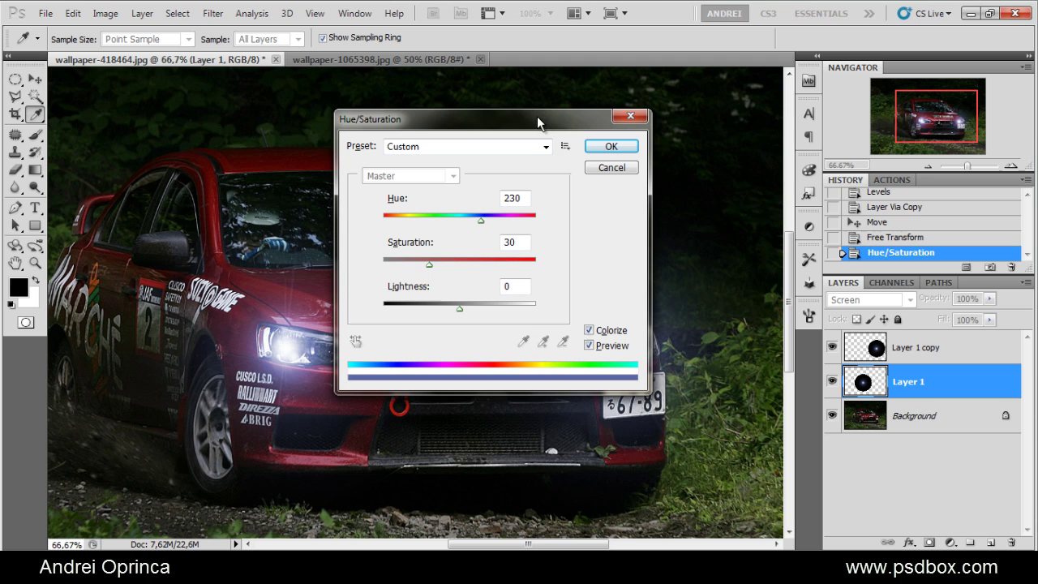
click(612, 146)
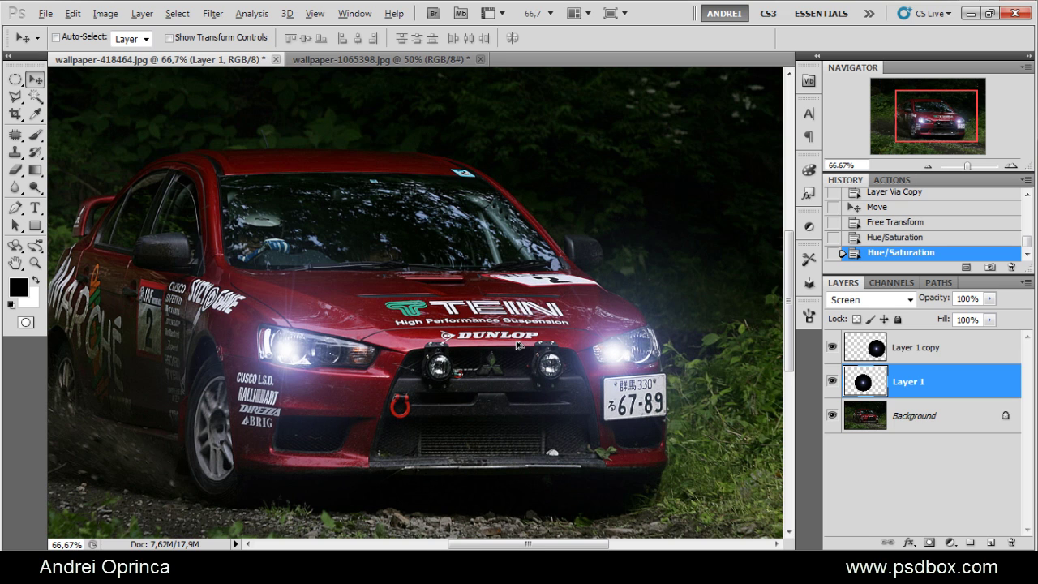
Delete Layer 1 and Layer 1 copy, then open lens-flare-20 from the Lens Flares V2 folder.
shift+click(961, 353)
key(Delete)
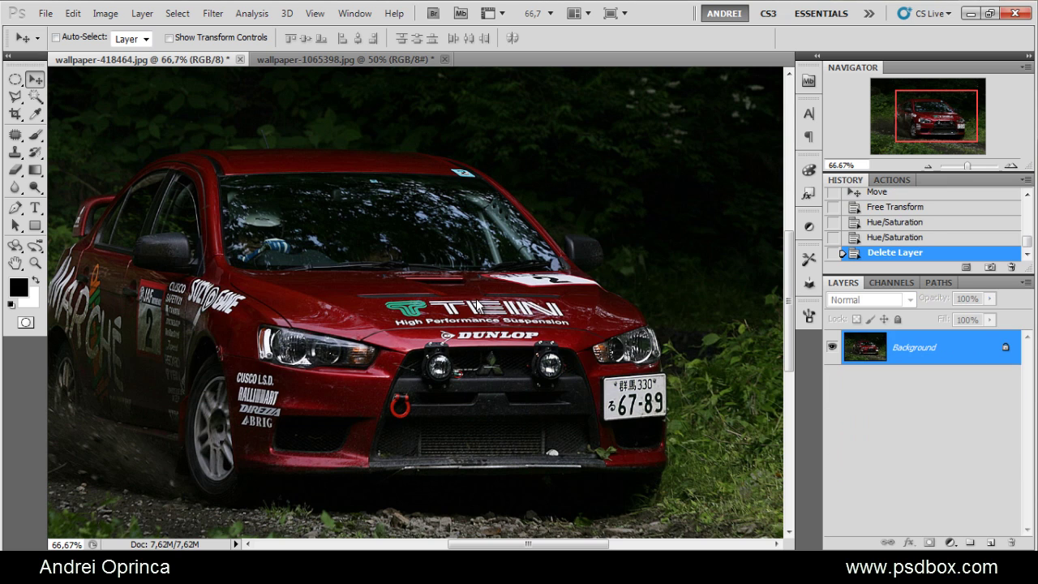
key(ctrl+o)
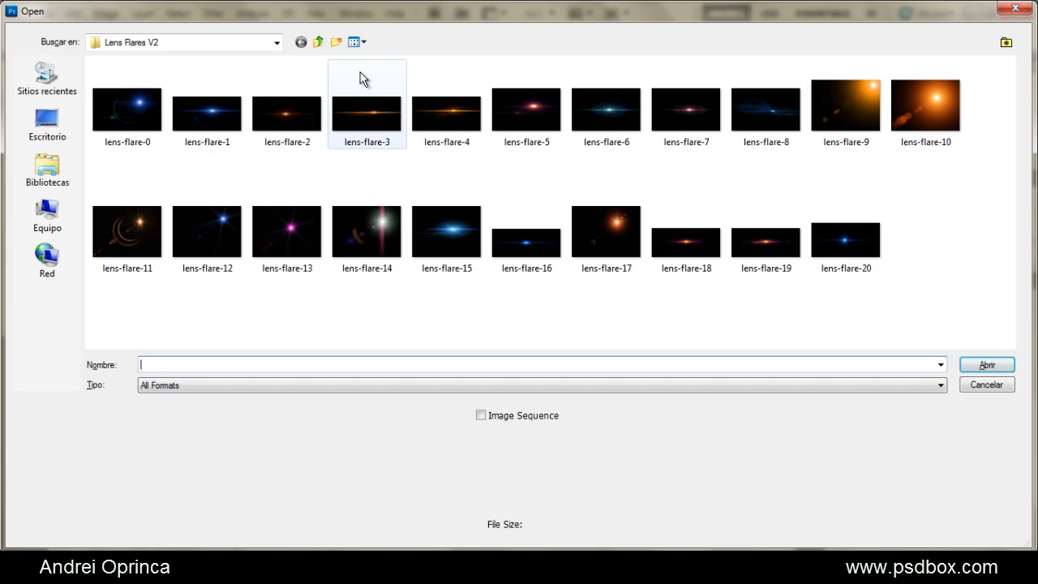
click(318, 41)
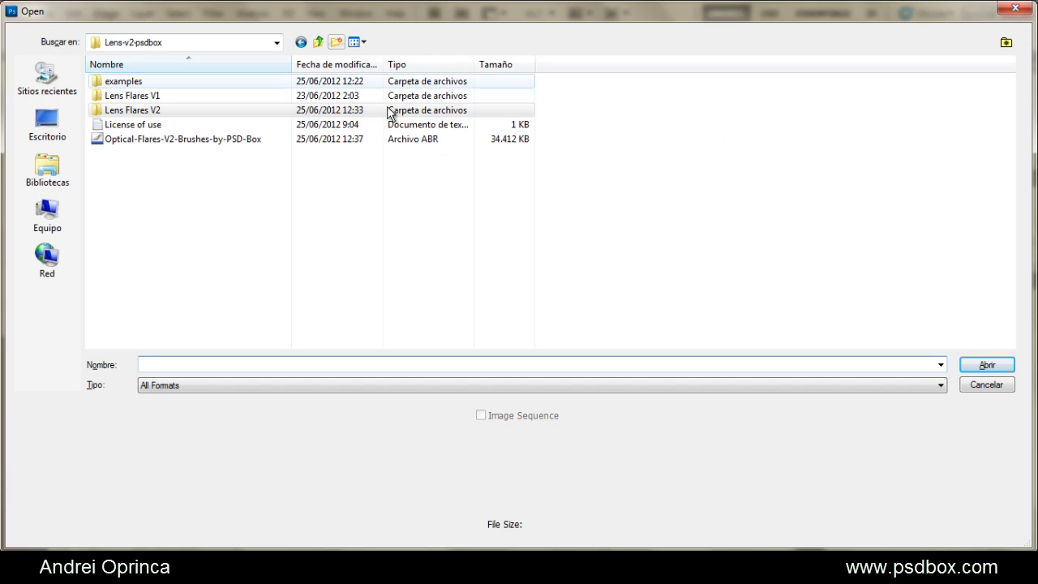
double_click(141, 95)
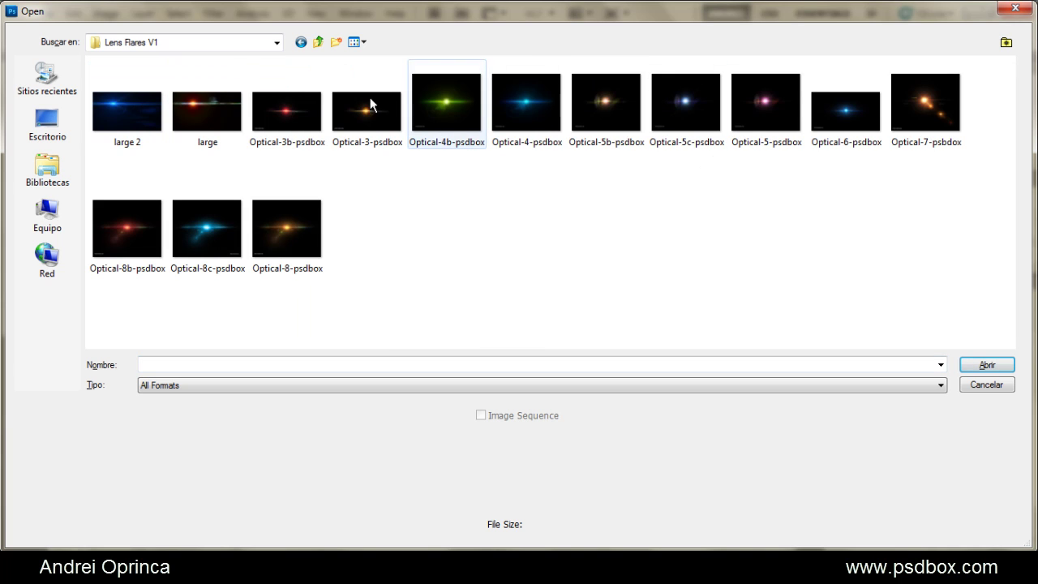
click(318, 43)
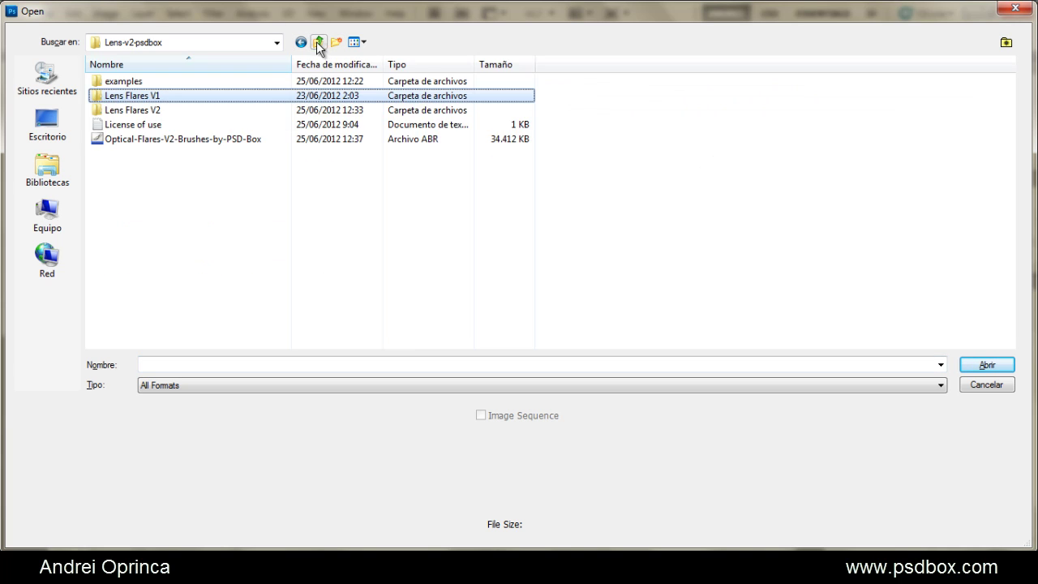
double_click(160, 112)
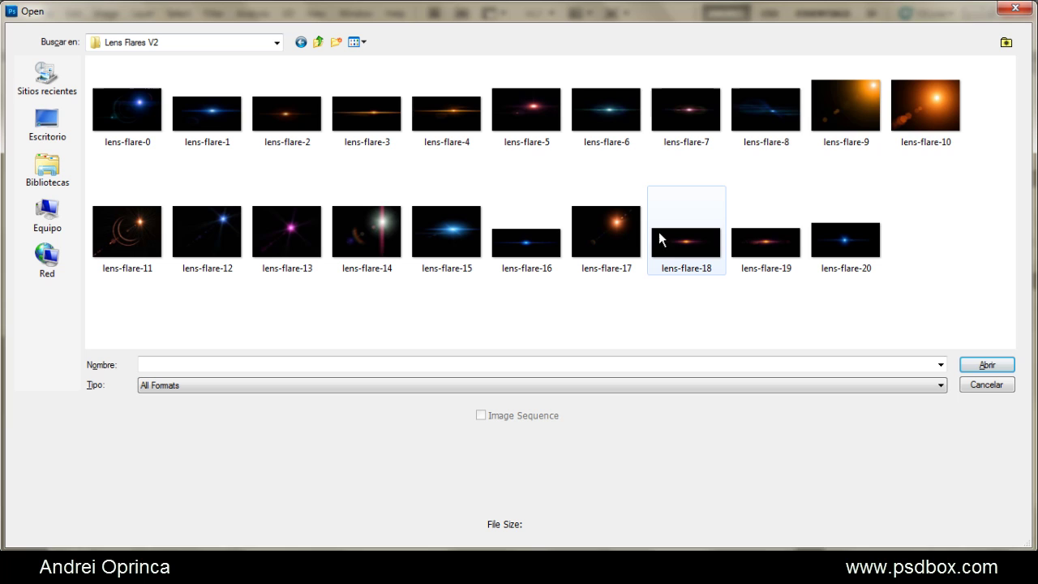
click(603, 107)
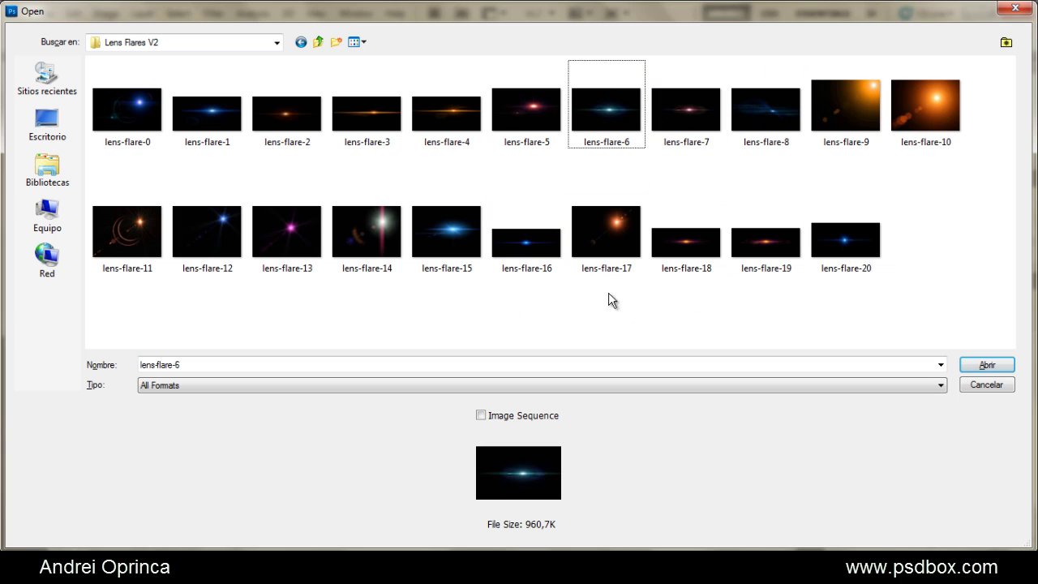
click(861, 255)
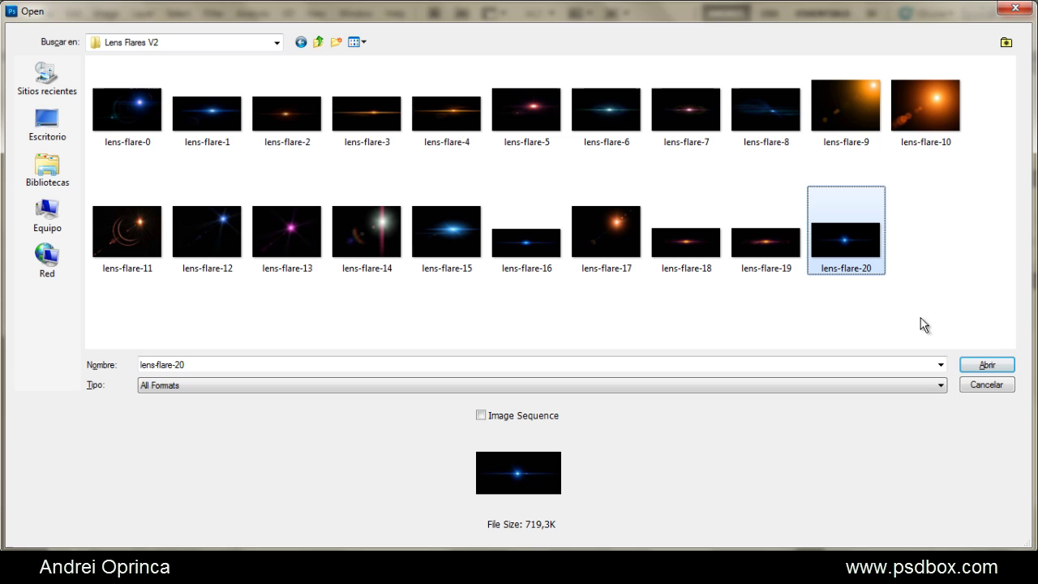
click(986, 366)
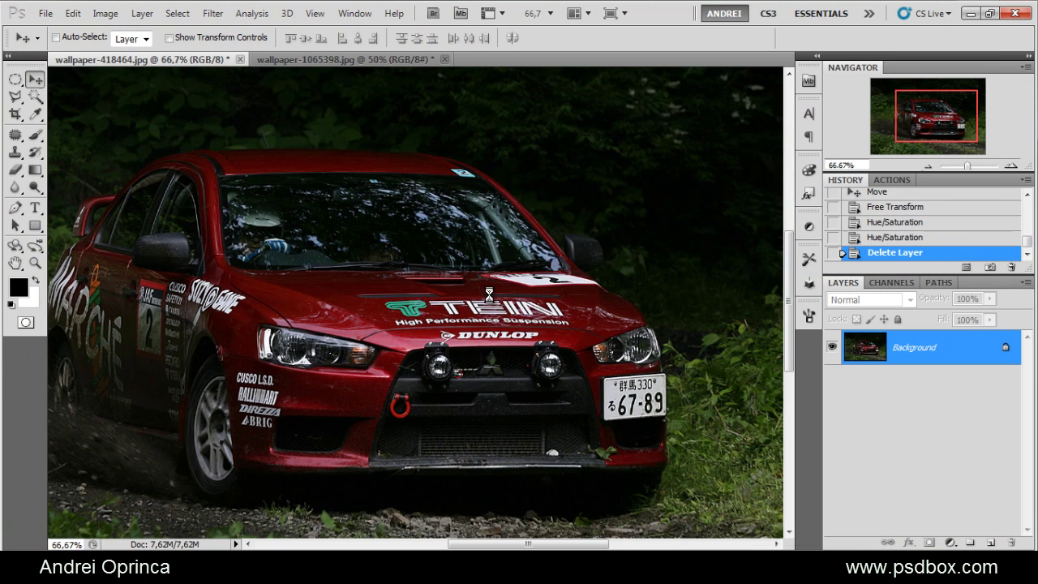
Copy the whole lens-flare-20 image, close it, and paste it into the car photo.
key(ctrl+a)
key(ctrl+c)
key(ctrl+w)
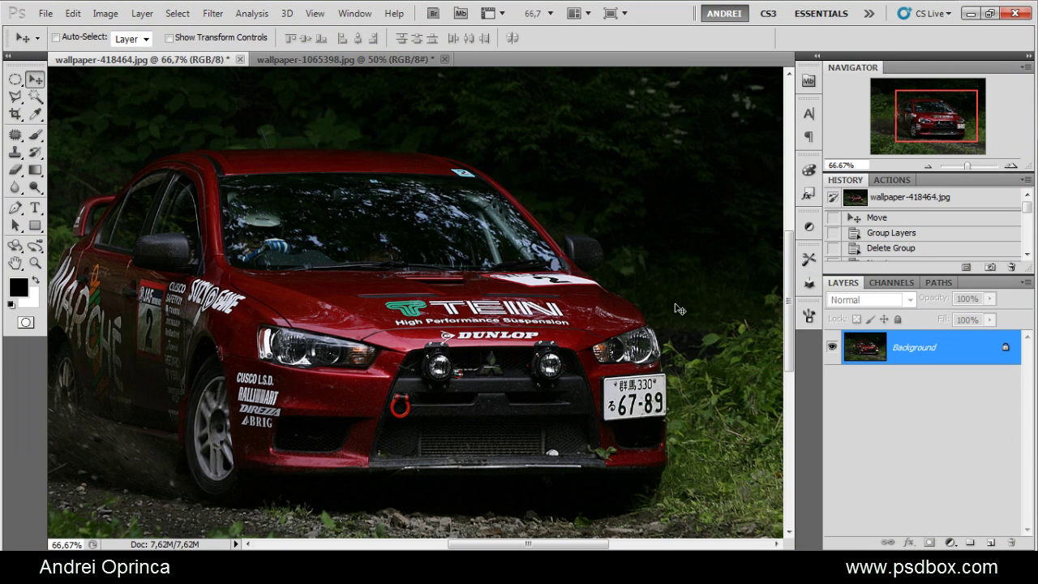
key(ctrl+v)
key(ctrl+minus)
key(ctrl+minus)
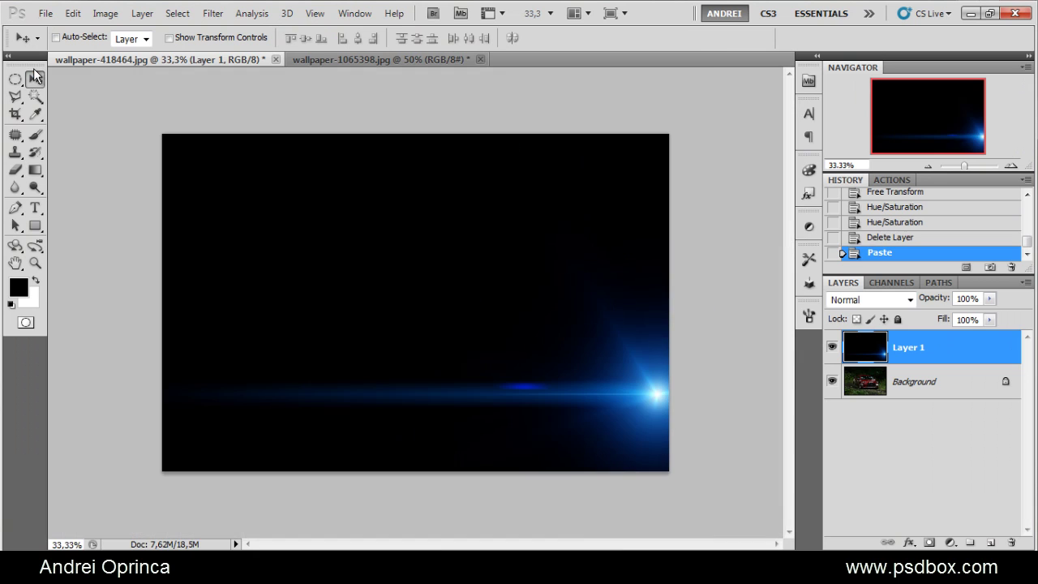
drag(556, 361, 276, 298)
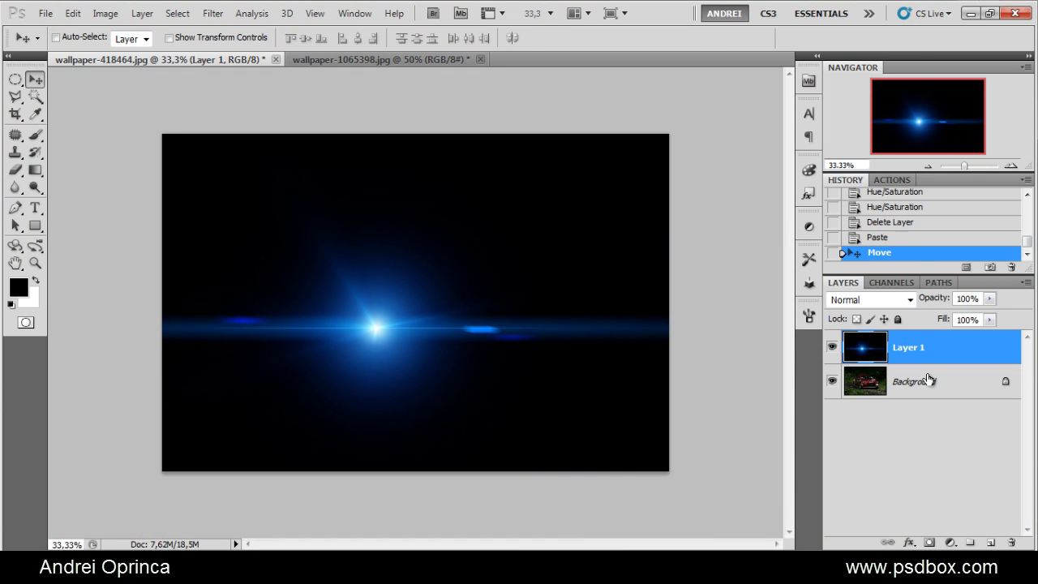
Set the pasted flare to Screen mode and place it on the left headlight.
click(866, 300)
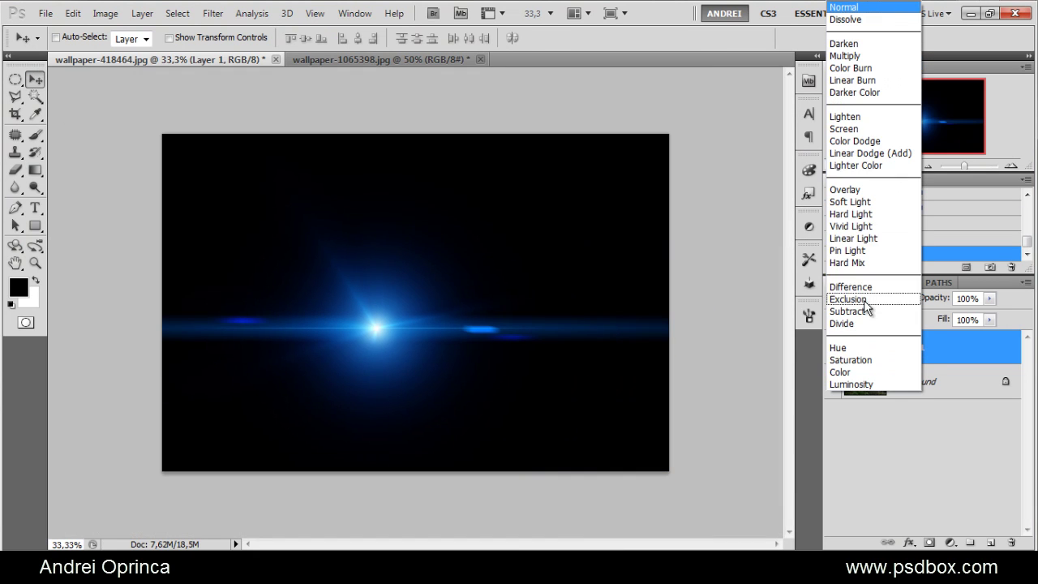
click(871, 129)
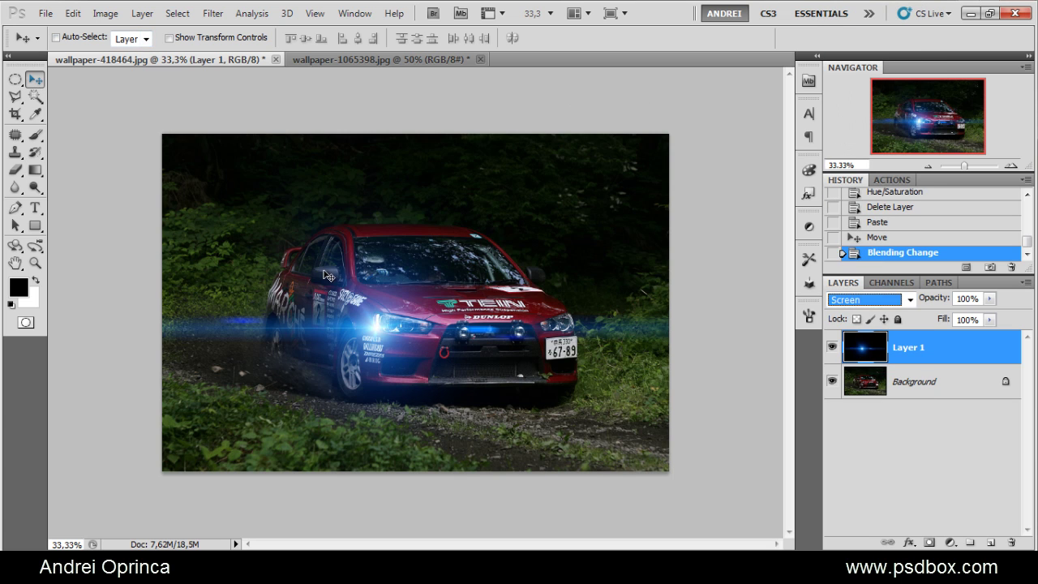
drag(402, 341, 438, 339)
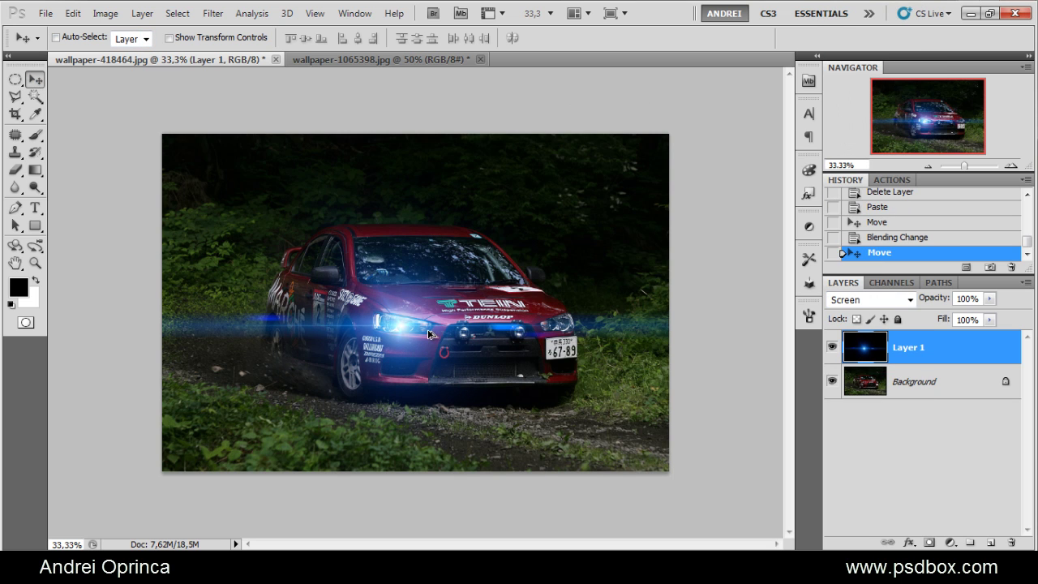
key(ctrl+plus)
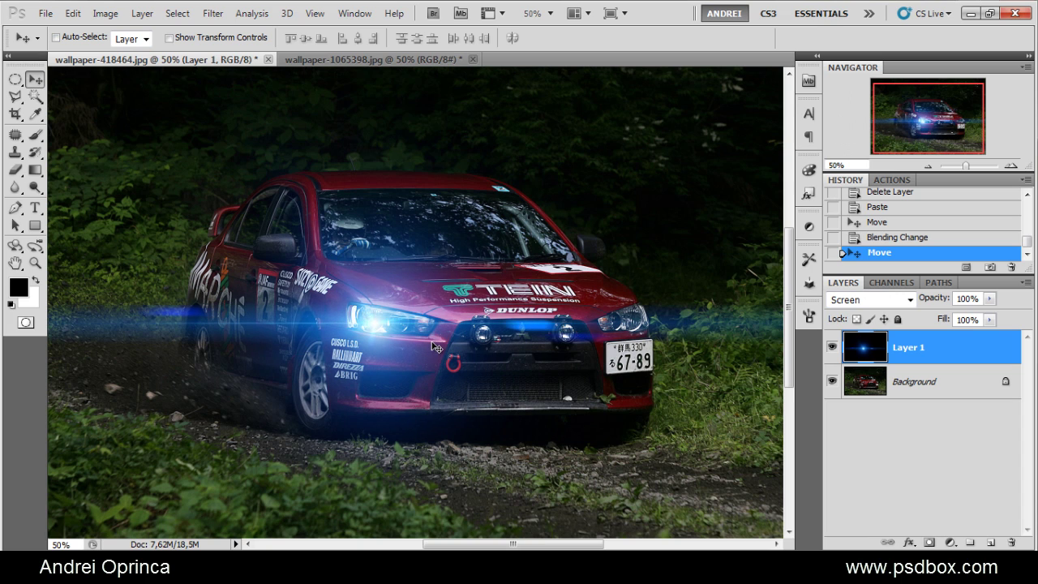
Duplicate the blue flare onto the right headlight, scaled to about 75% and flipped horizontally.
key(ctrl+j)
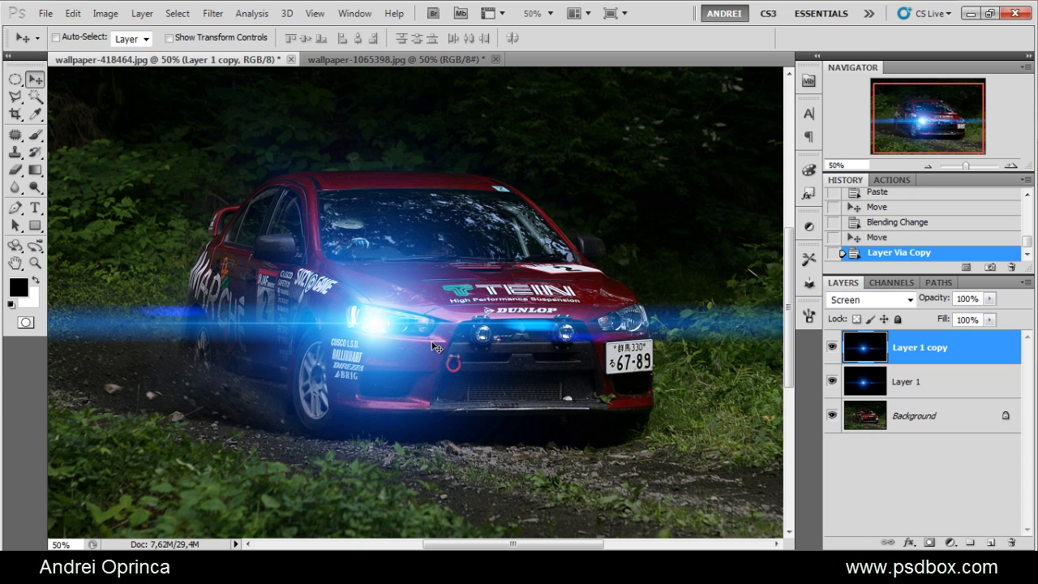
drag(477, 387, 584, 381)
key(ctrl+minus)
key(ctrl+minus)
key(ctrl+minus)
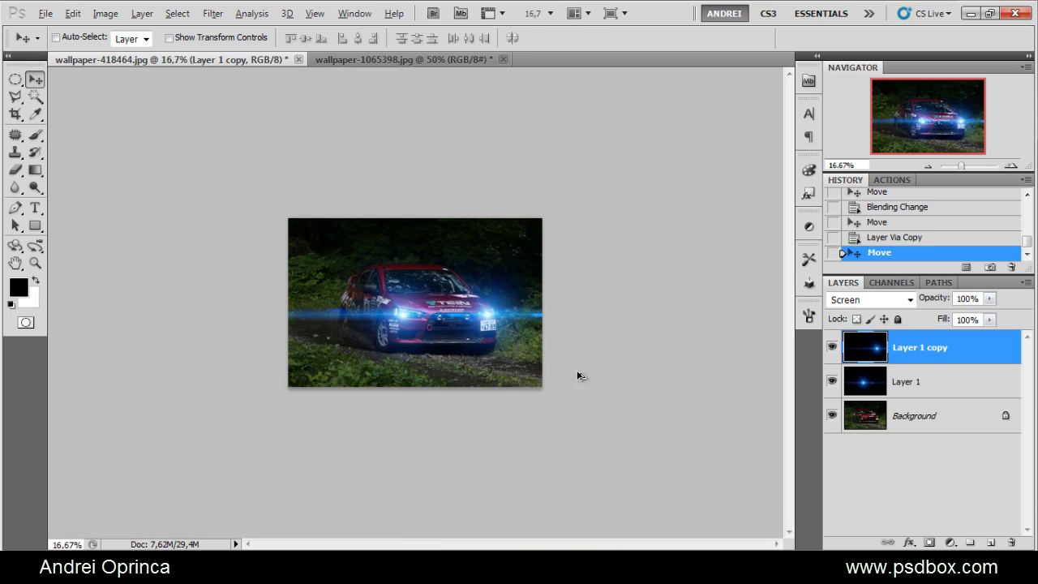
key(ctrl+plus)
key(ctrl+t)
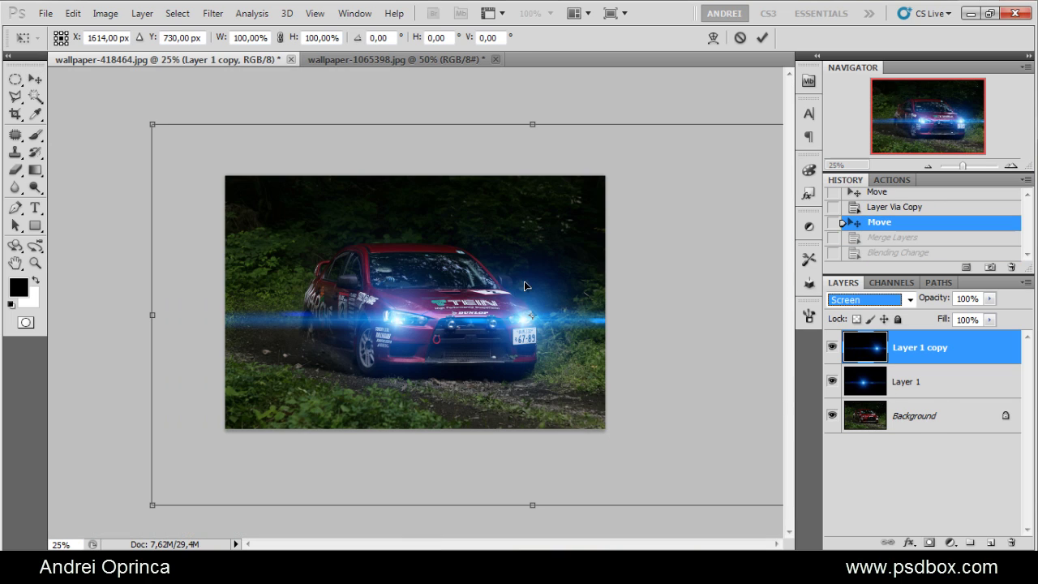
drag(153, 121, 235, 214)
right_click(452, 266)
click(551, 479)
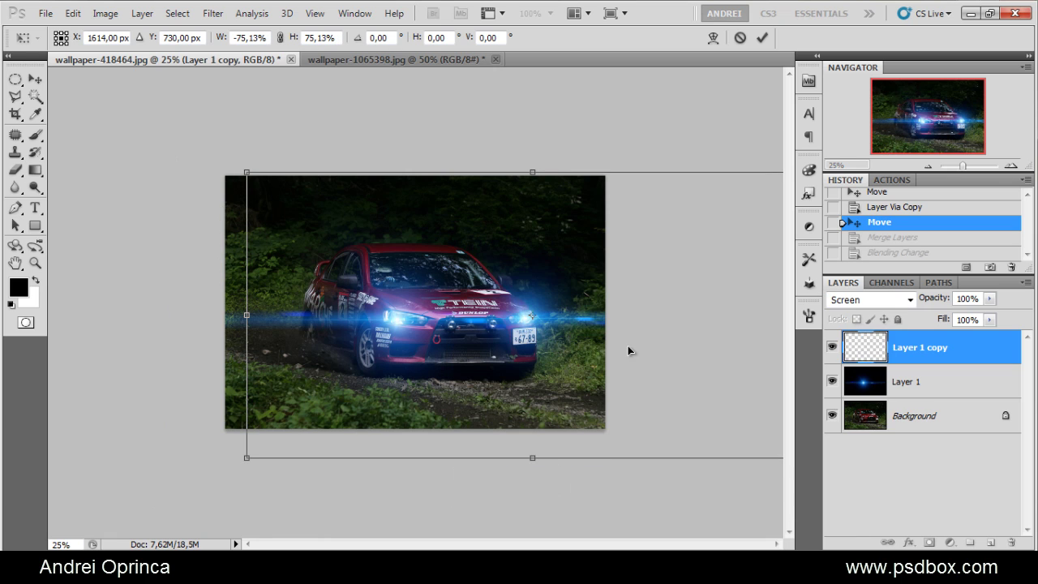
drag(628, 346, 603, 341)
key(Return)
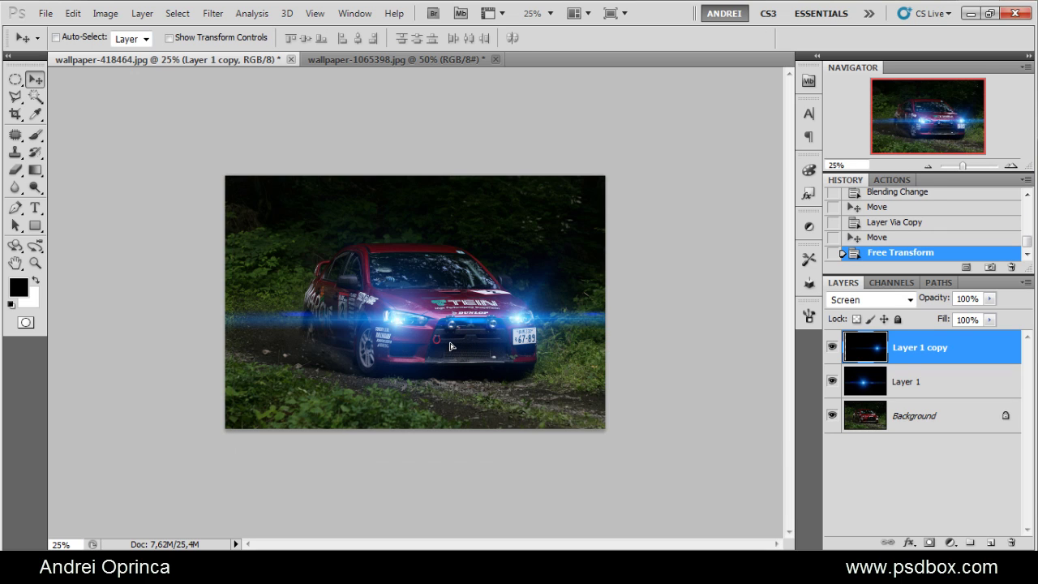
drag(450, 347, 454, 347)
Nudge the original Layer 1 flare left, then bring up the sunset street lamp image.
key(ctrl+plus)
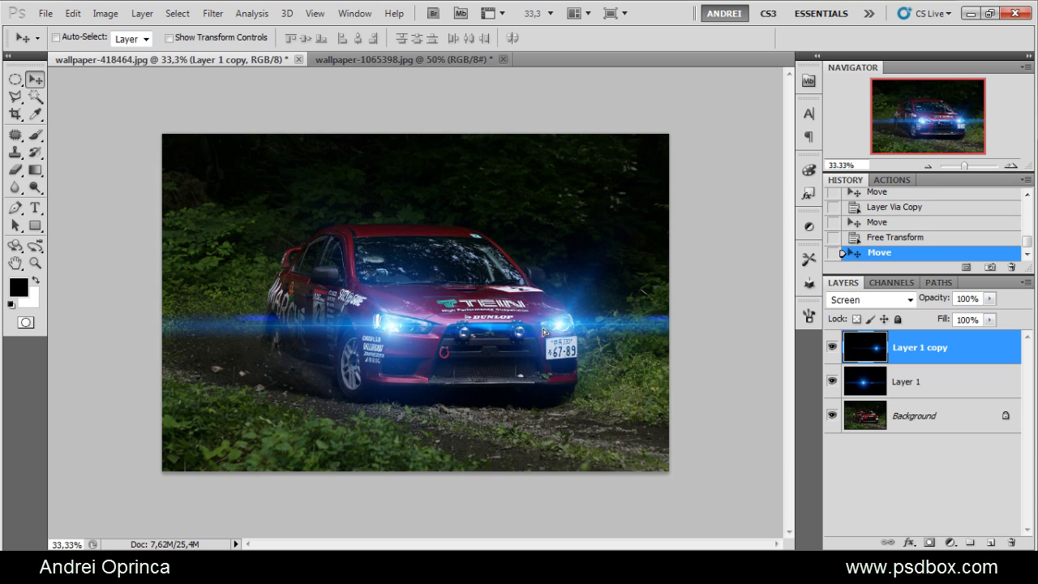
click(965, 390)
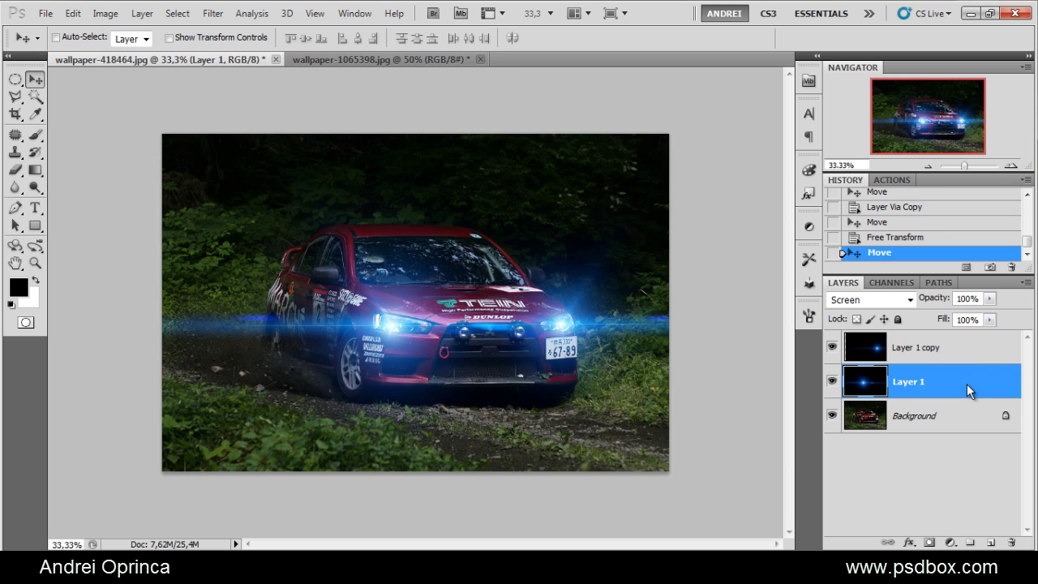
key(Left)
click(965, 347)
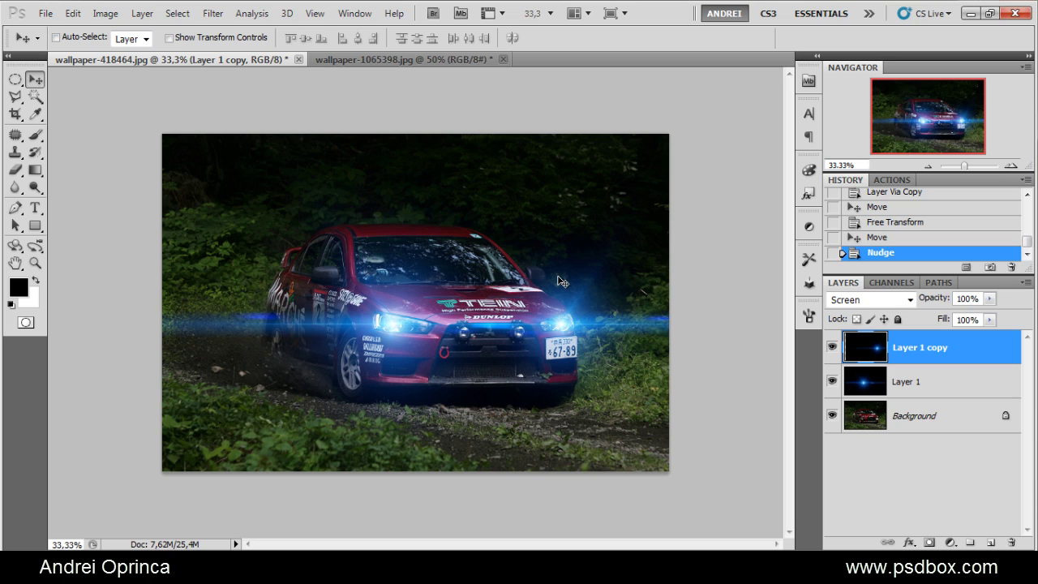
key(ctrl+w)
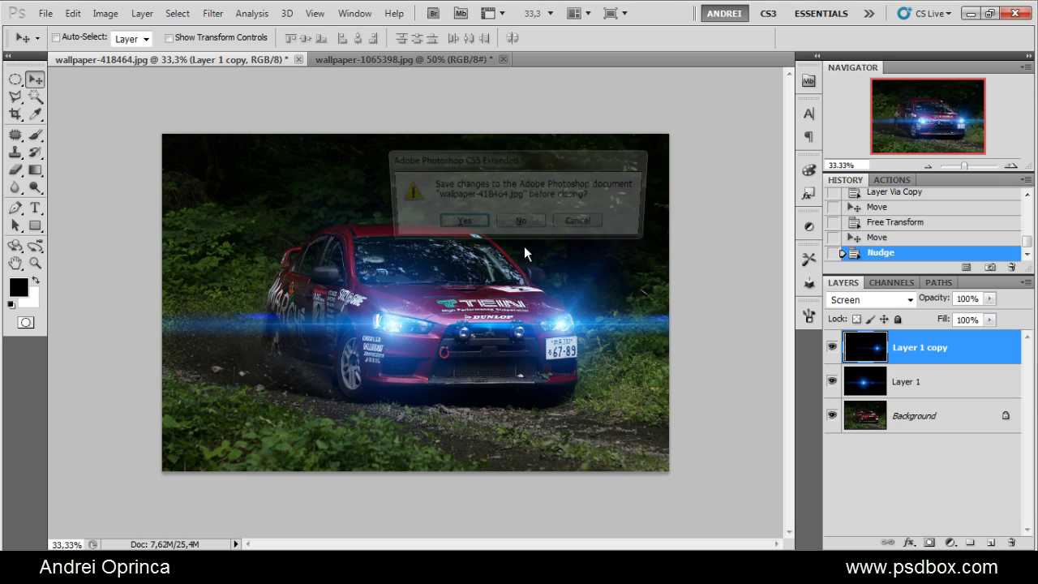
key(Escape)
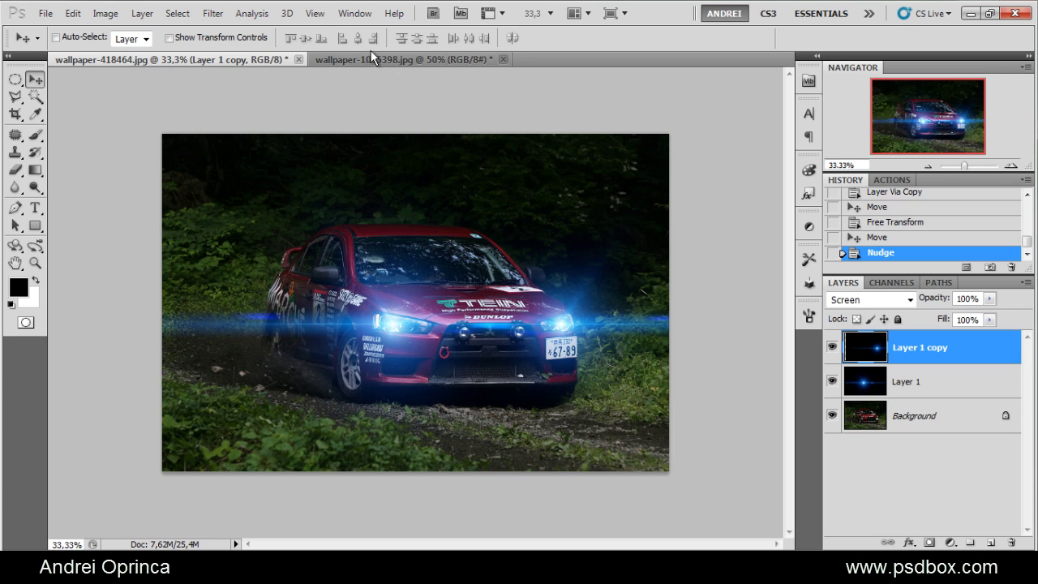
click(372, 64)
Close the car image without saving, and fill a black circle on a new layer.
click(298, 60)
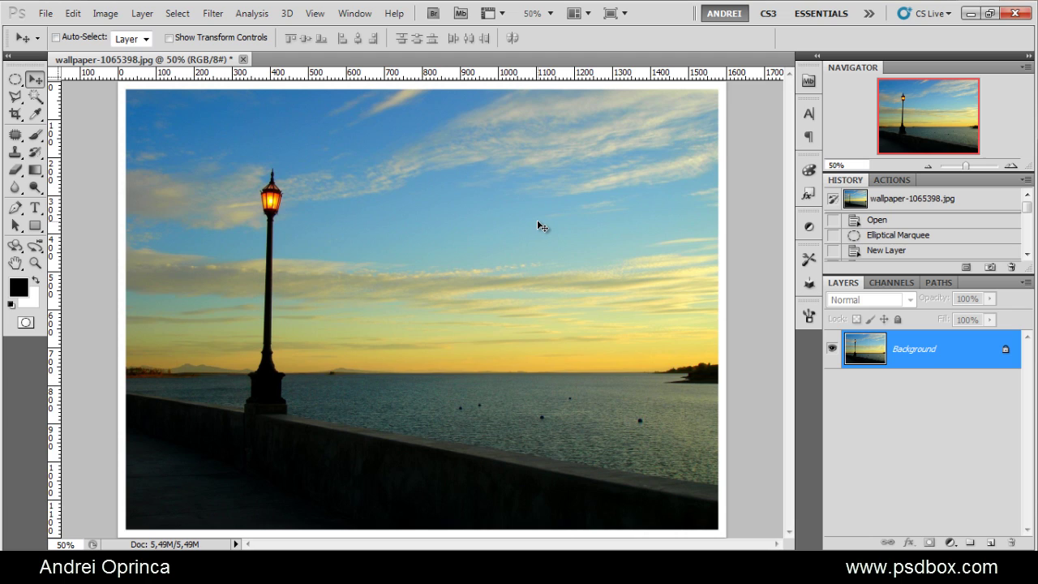
key(m)
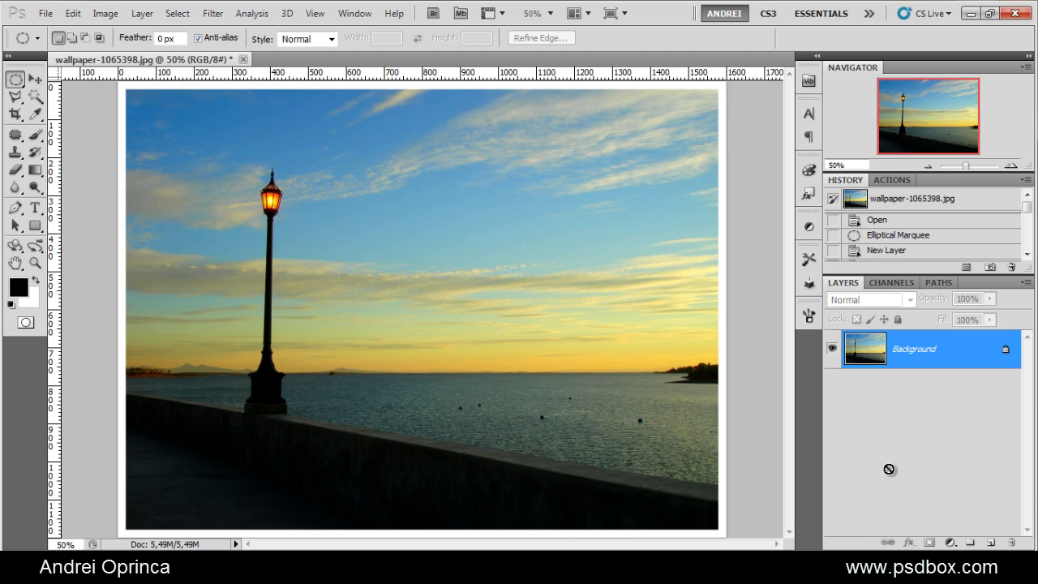
click(991, 542)
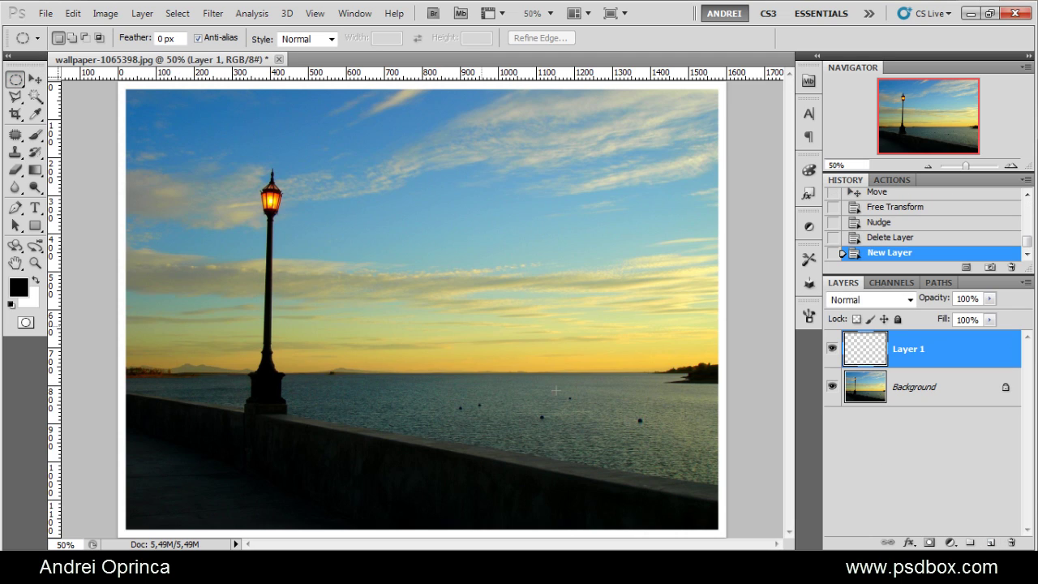
drag(645, 460, 645, 461)
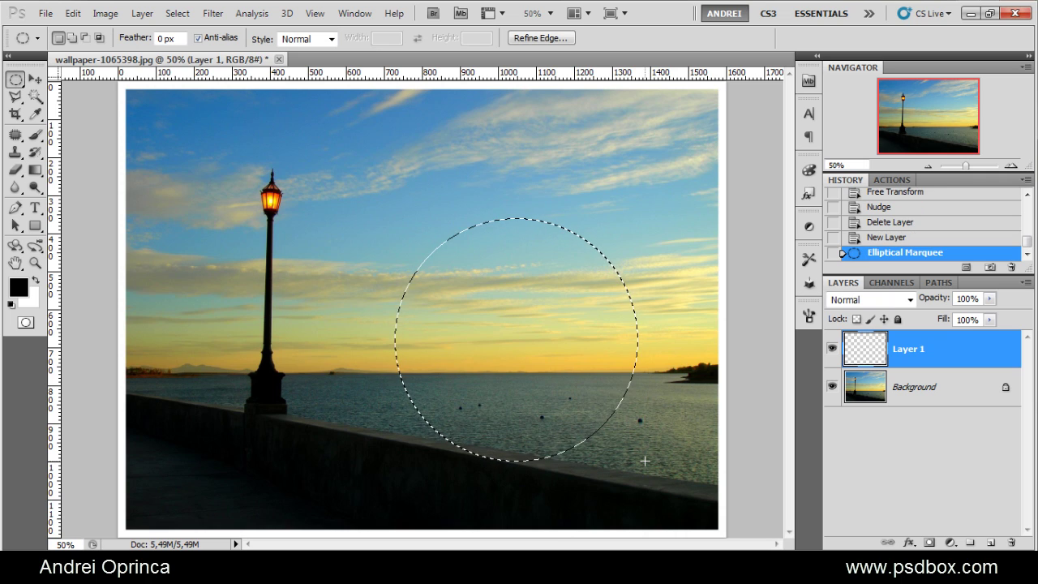
key(alt+BackSpace)
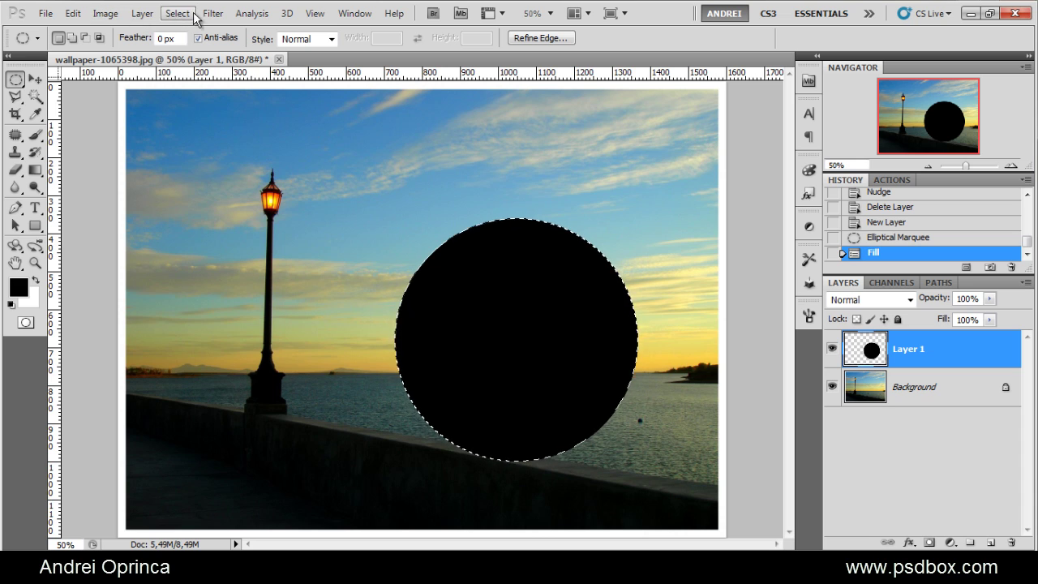
Render a Lens Flare in the black circle, blend it Screen, and move it onto the lamp.
click(107, 17)
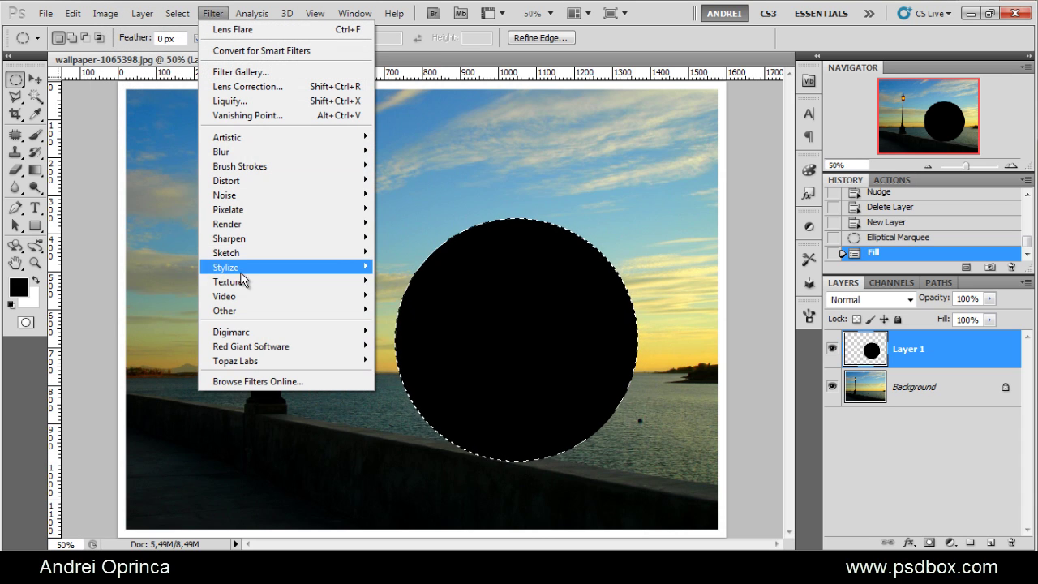
mouse_move(248, 227)
click(129, 269)
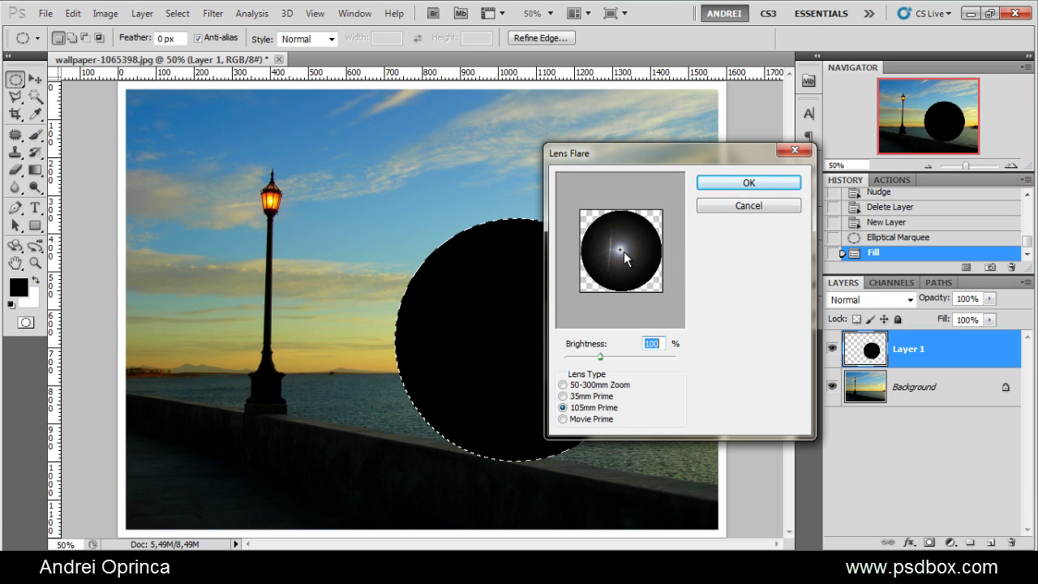
click(748, 182)
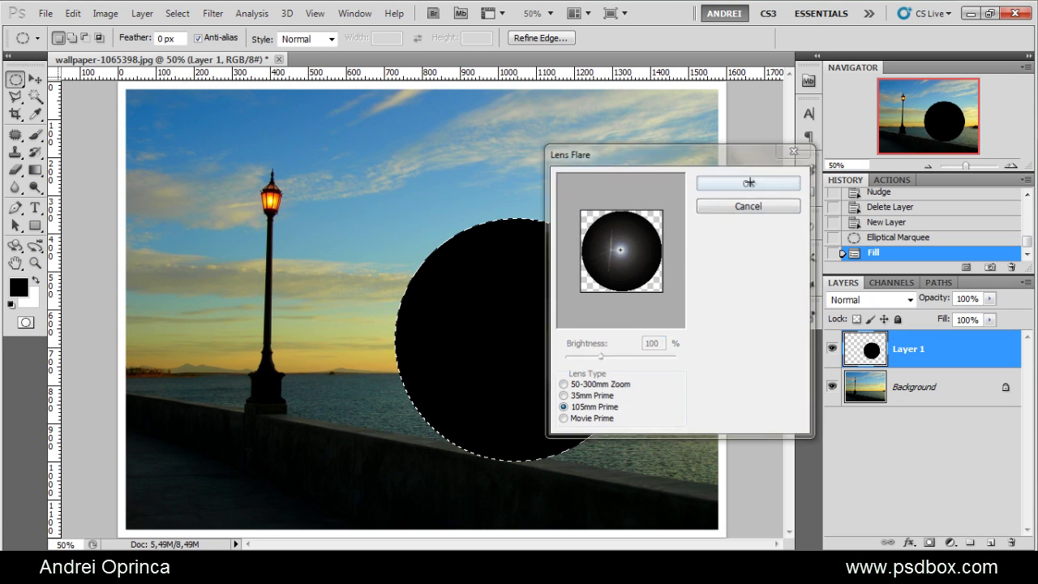
click(860, 299)
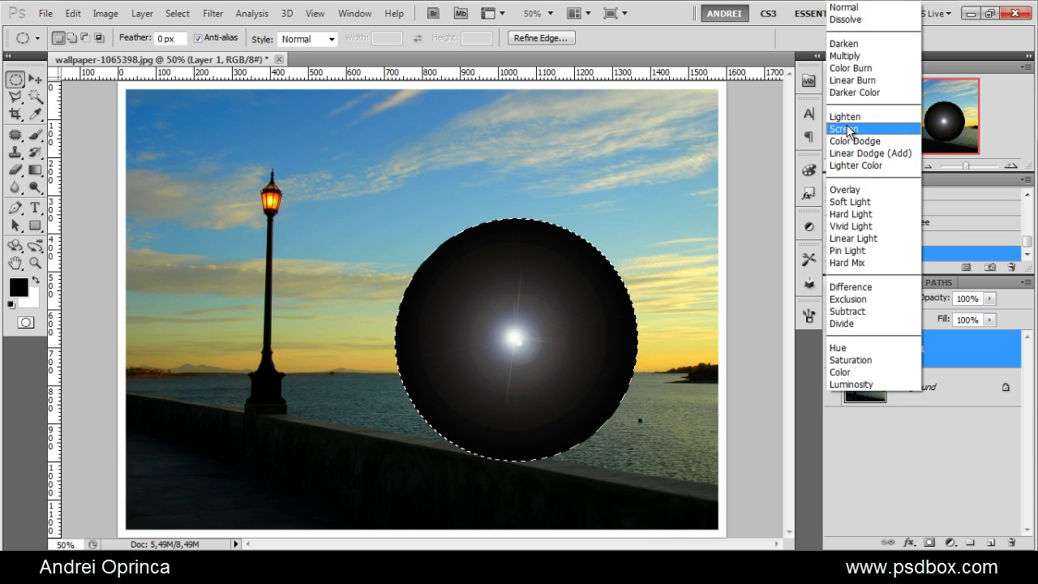
click(847, 132)
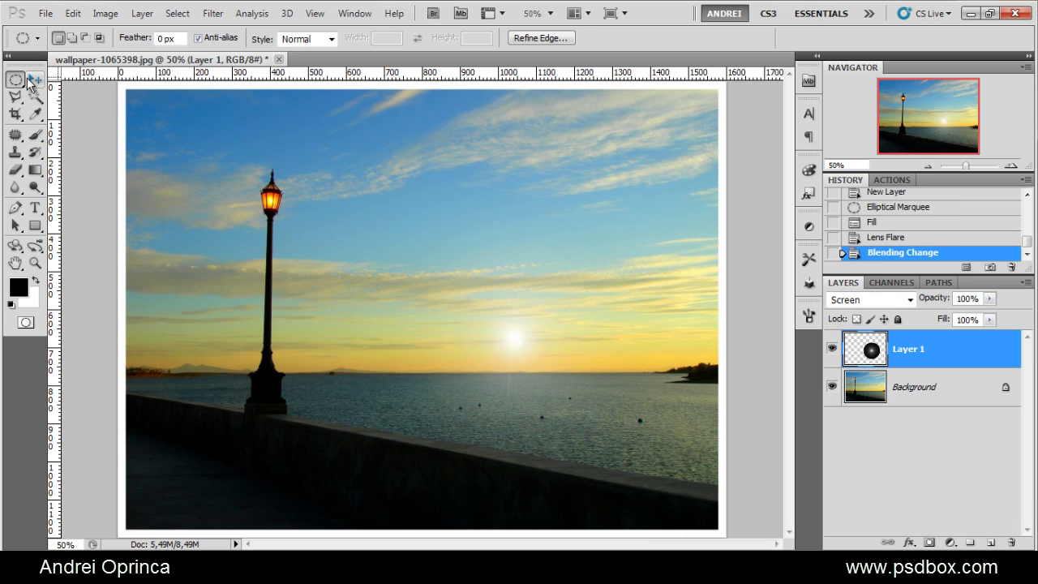
key(ctrl+d)
click(35, 79)
drag(440, 313, 319, 258)
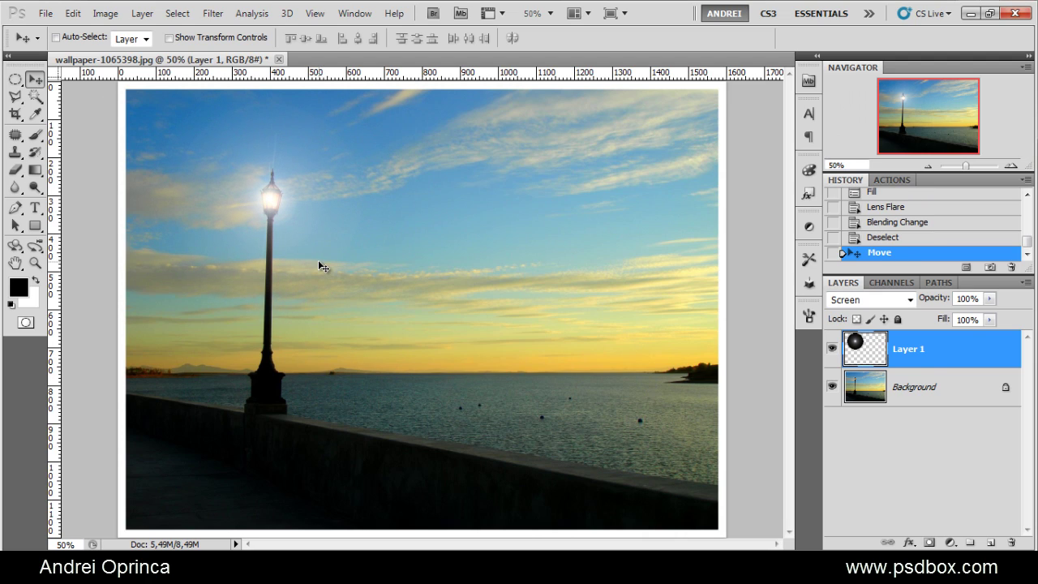
Colorize the flare golden orange with Saturation 47 and Hue about 43 in Hue/Saturation.
key(ctrl+u)
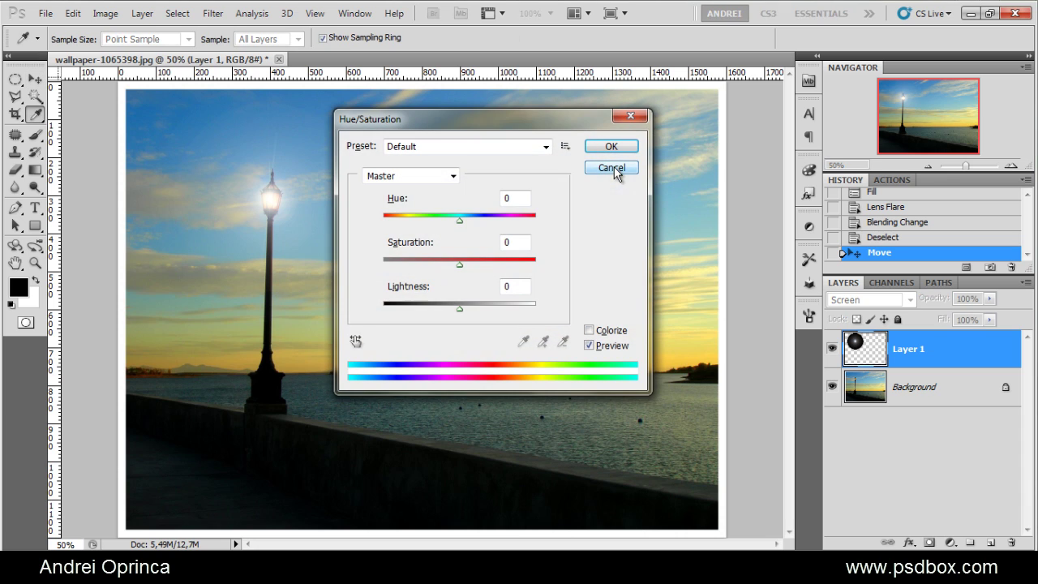
drag(551, 122, 589, 157)
click(654, 202)
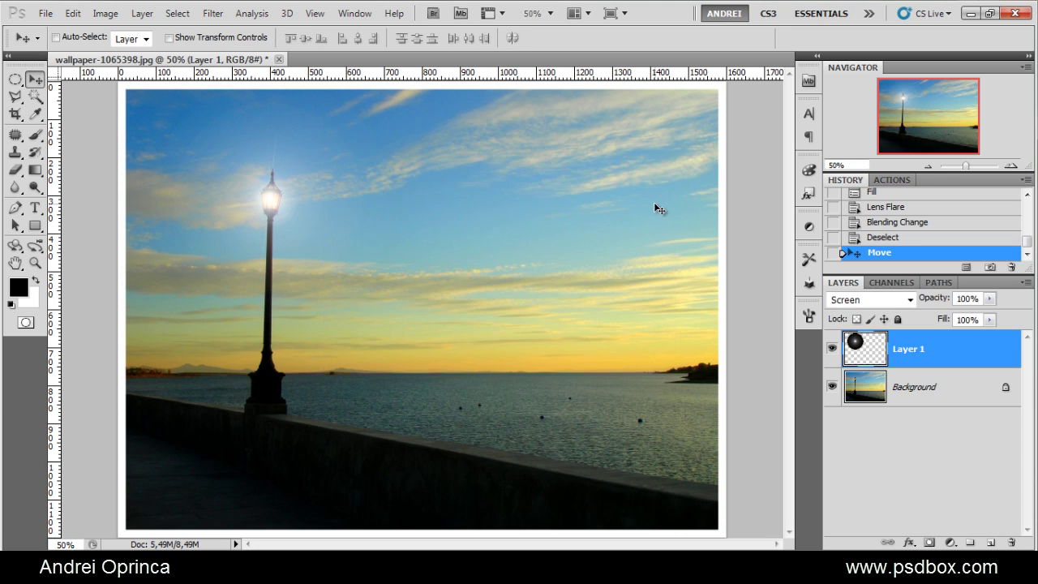
key(ctrl+u)
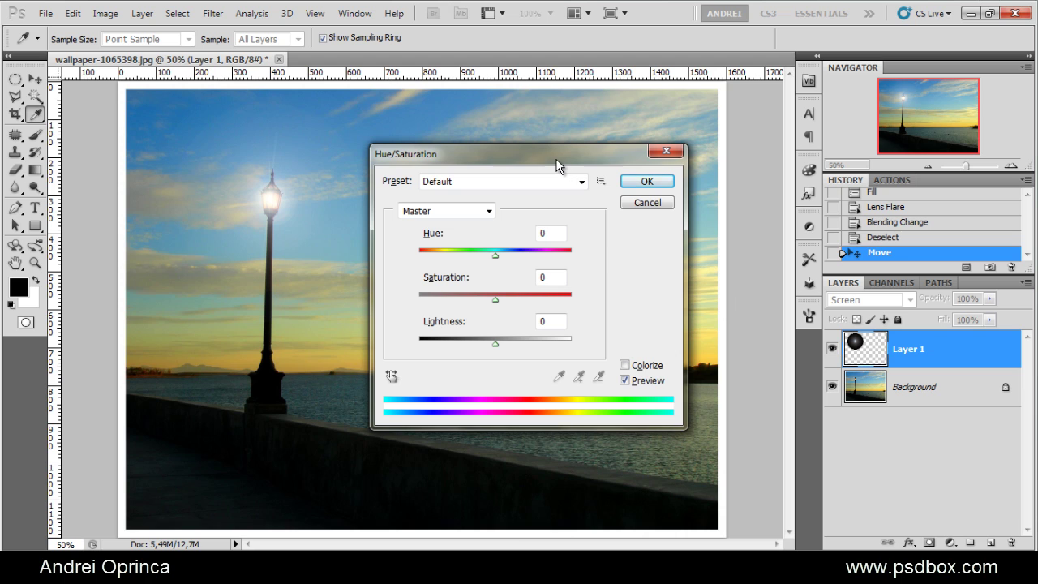
drag(558, 157, 581, 155)
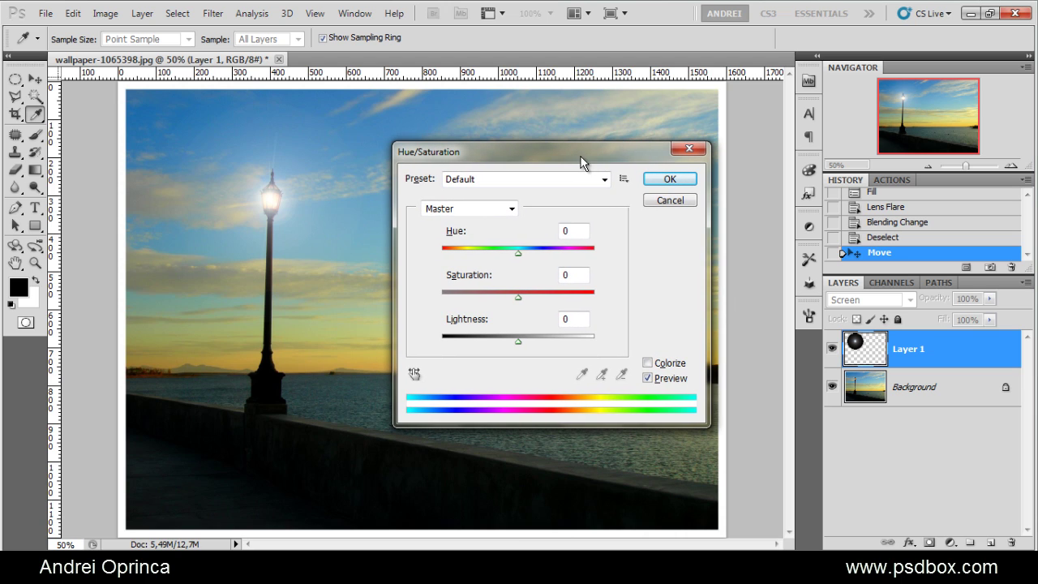
click(657, 365)
click(514, 297)
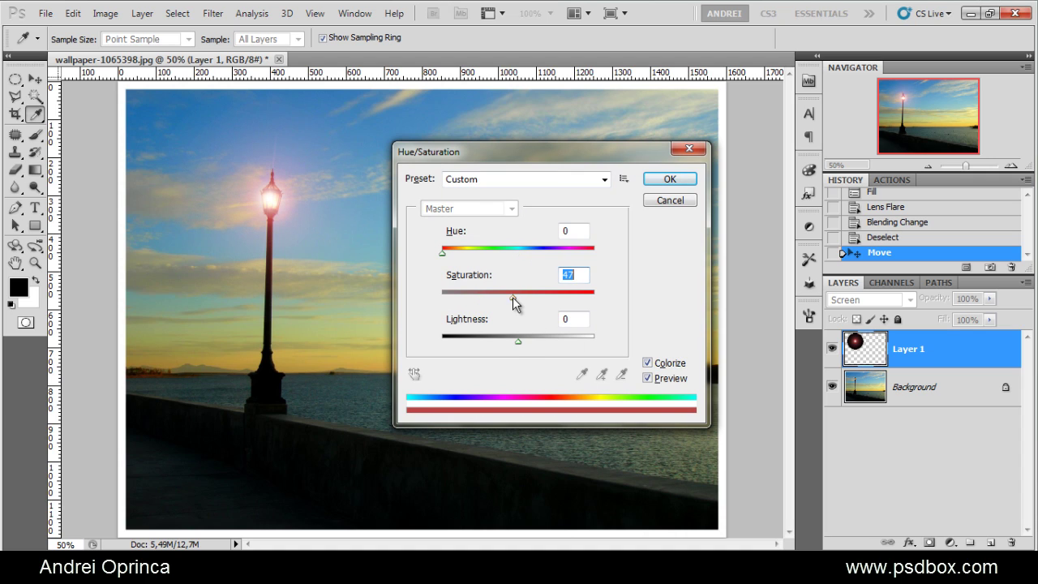
drag(443, 252, 461, 249)
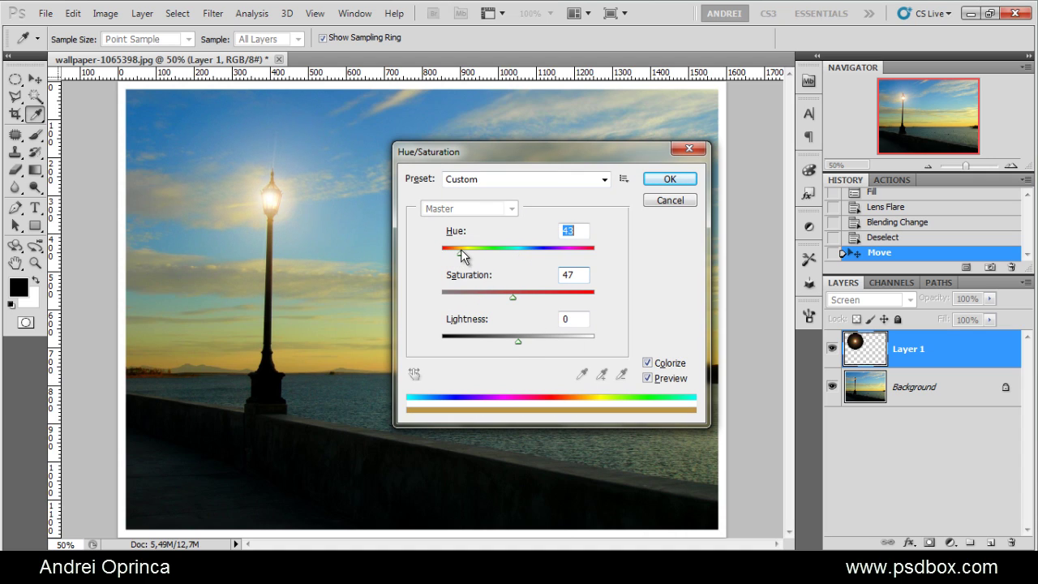
click(662, 180)
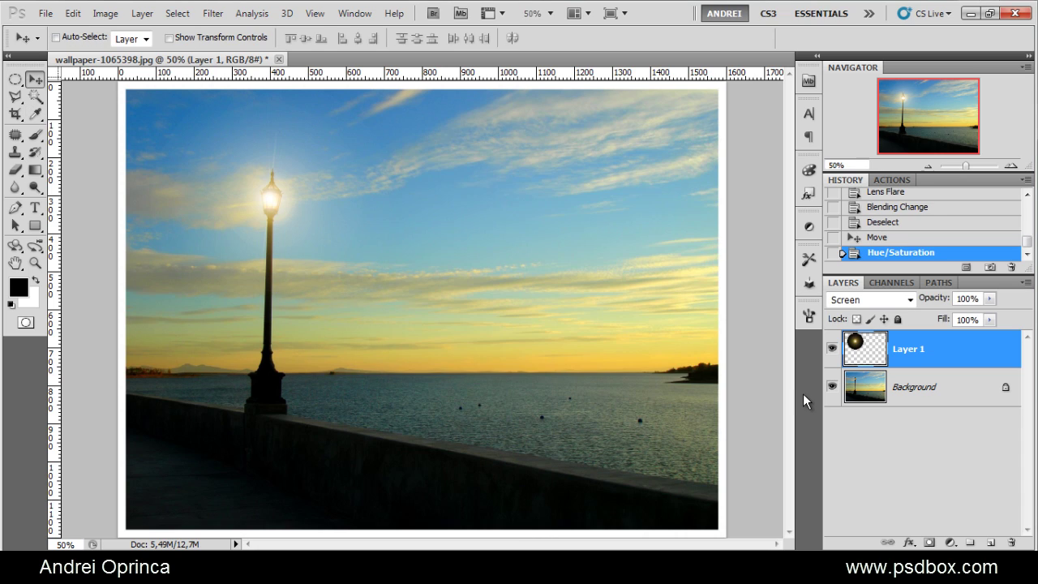
Rotate the flare around the lamp and nudge it up into place.
key(ctrl+t)
drag(515, 158, 344, 477)
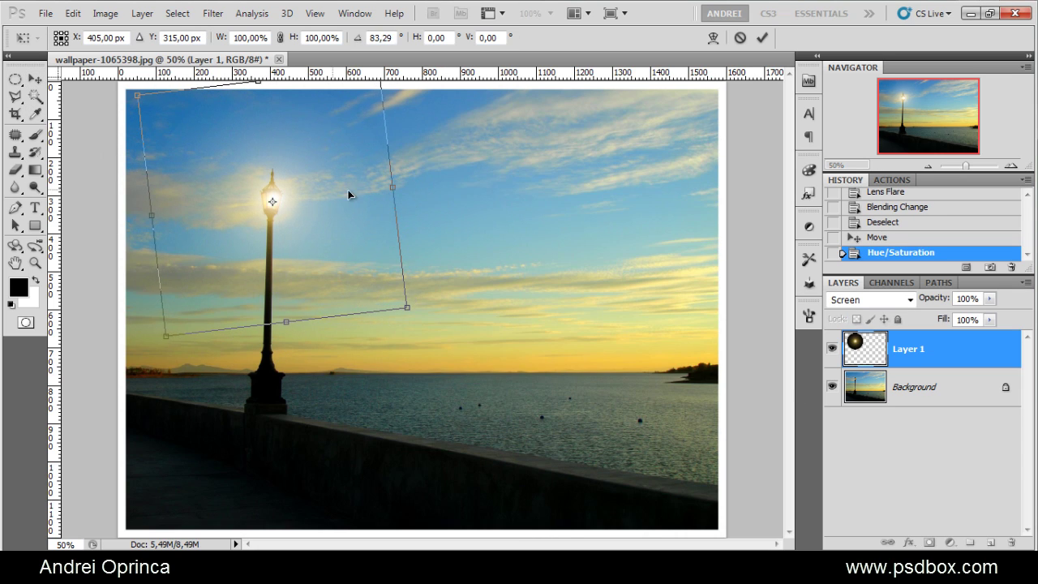
key(Return)
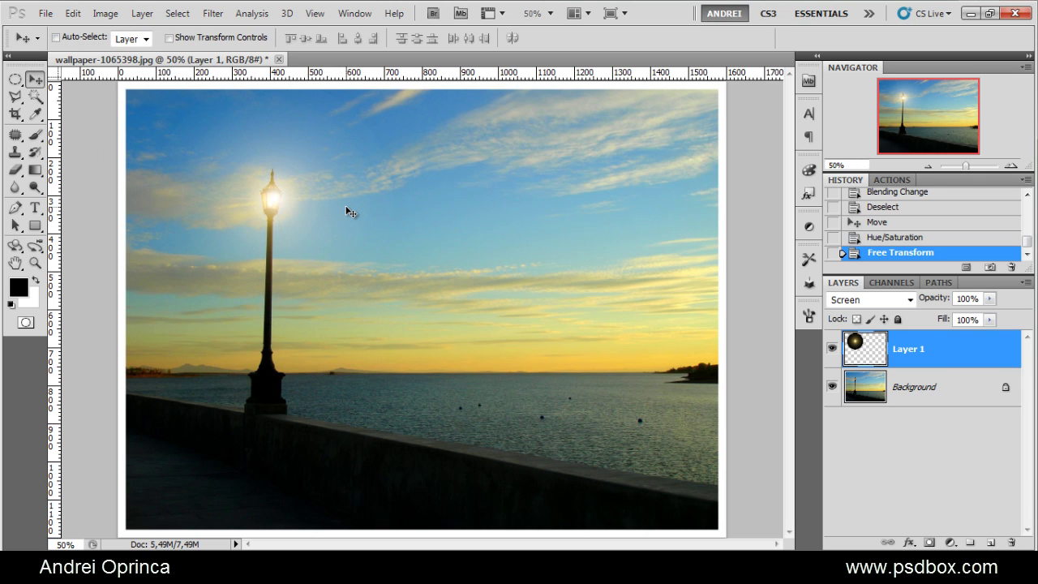
key(Up)
Compare the flare by toggling Layer 1's visibility, then open recent main-artwork.psd.
click(831, 348)
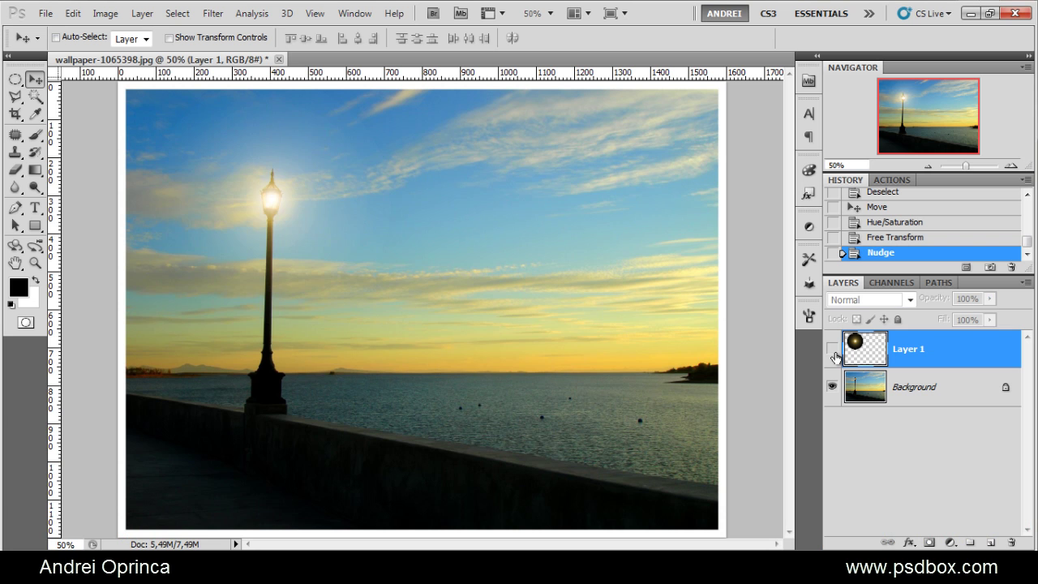
click(832, 348)
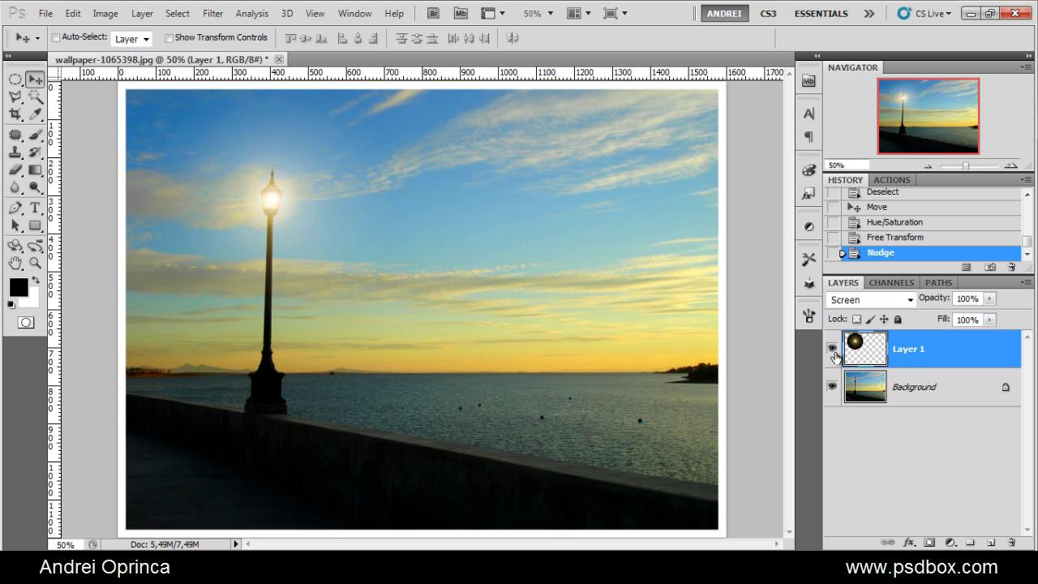
click(46, 14)
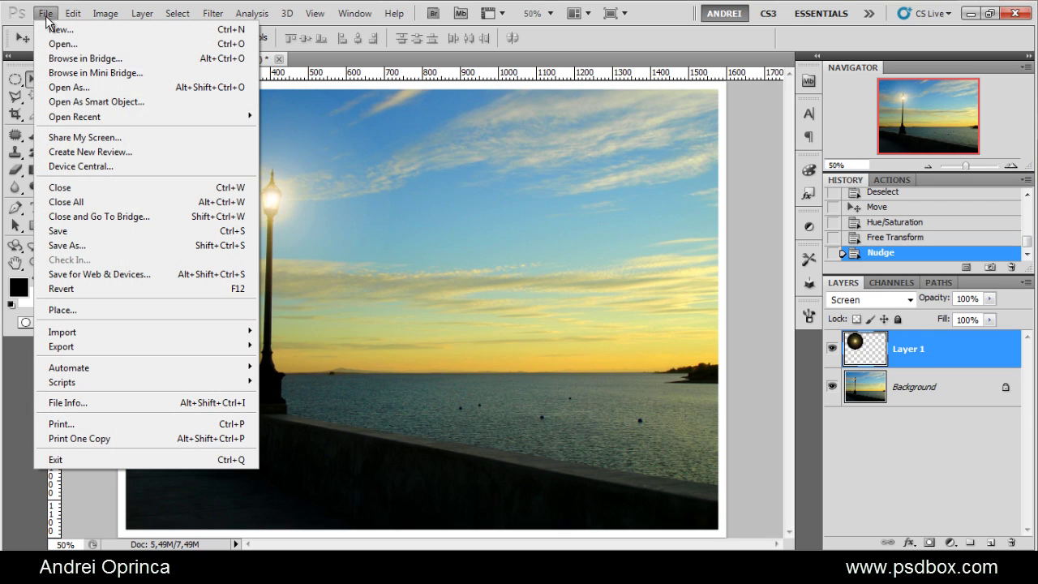
mouse_move(182, 117)
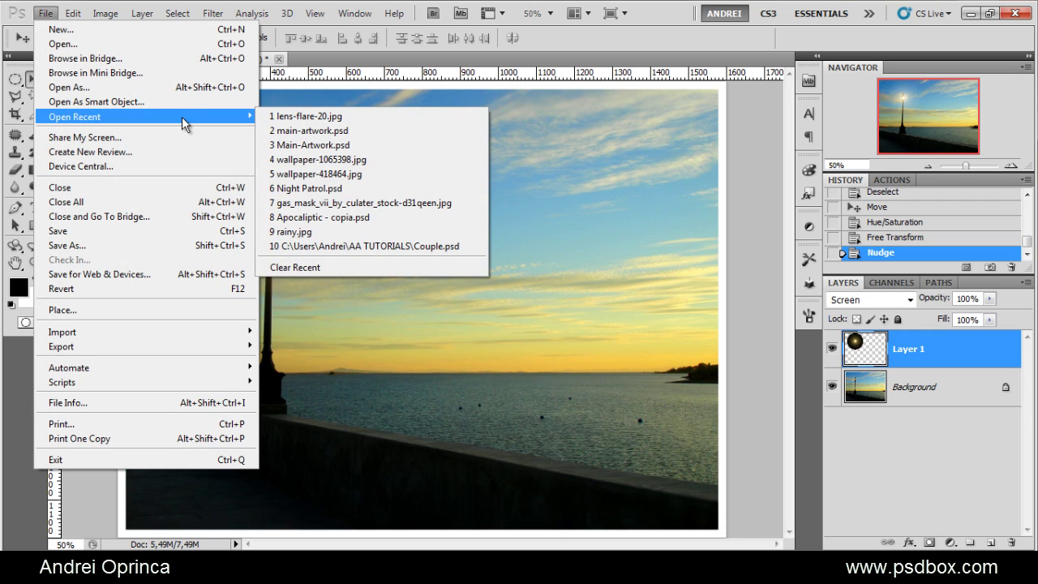
click(349, 129)
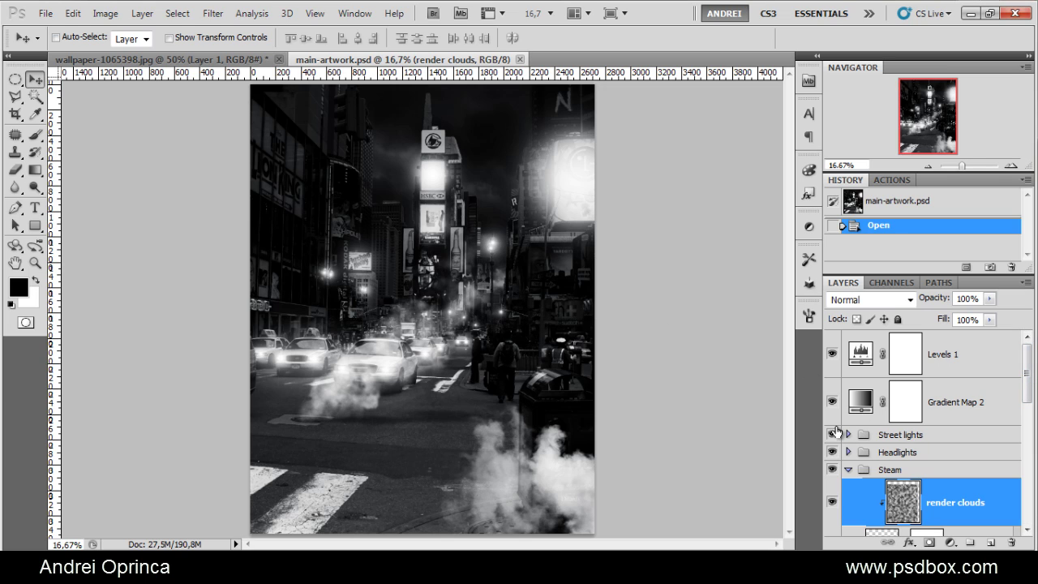
scroll(835, 435, down, 5)
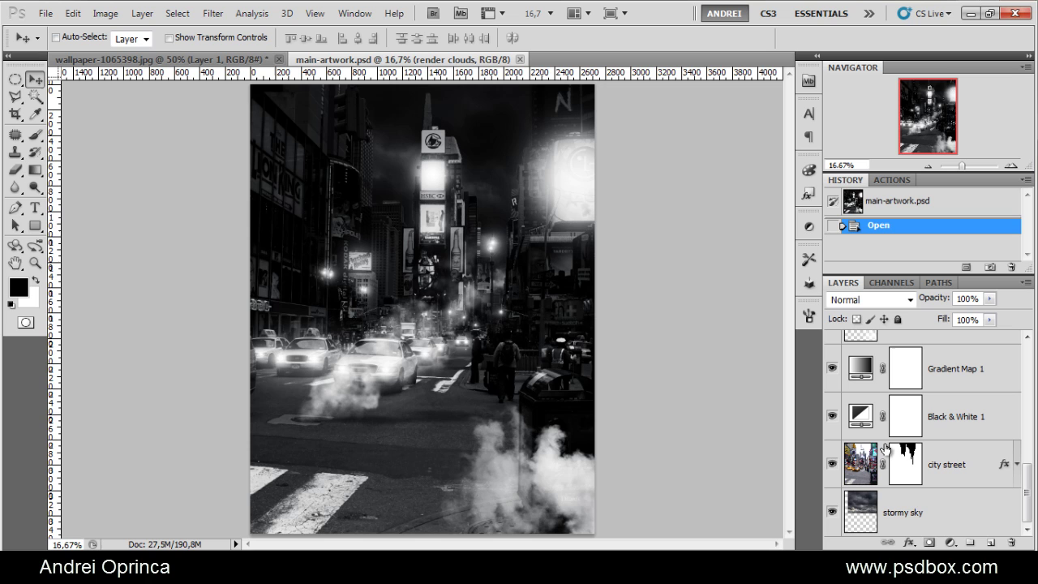
alt+click(832, 464)
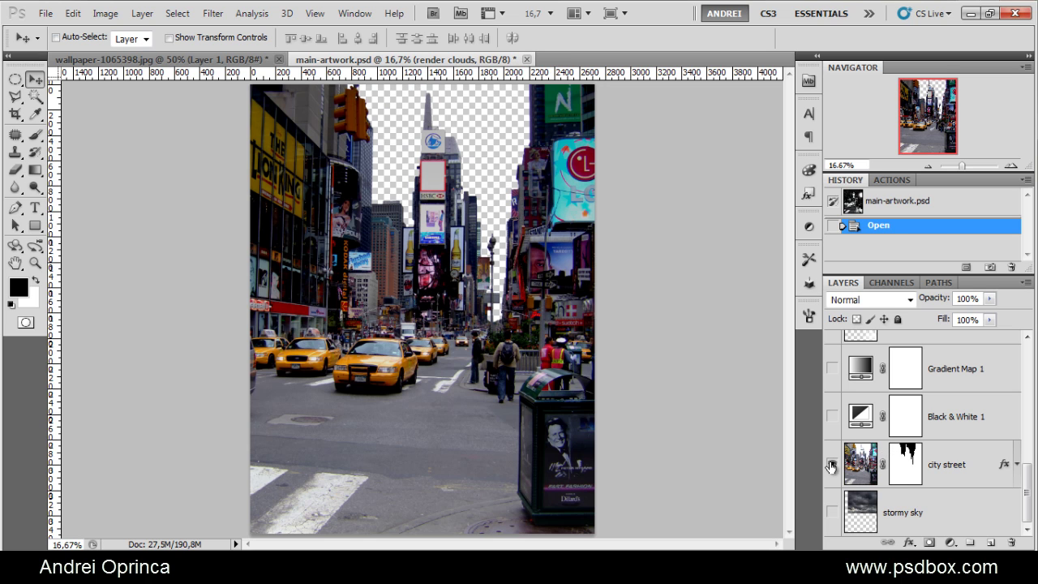
shift+click(902, 467)
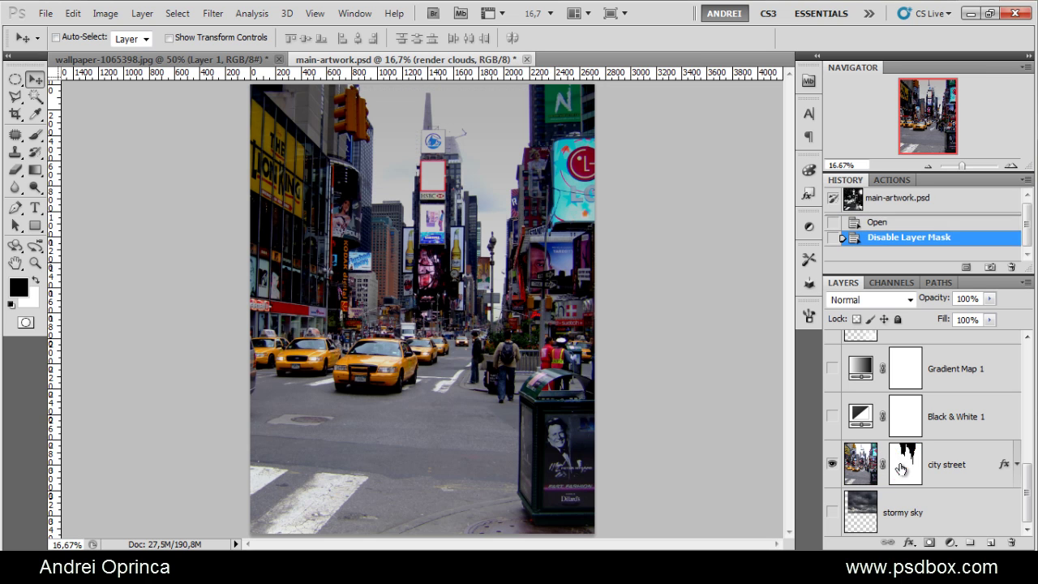
shift+click(902, 467)
alt+click(831, 464)
scroll(899, 441, up, 5)
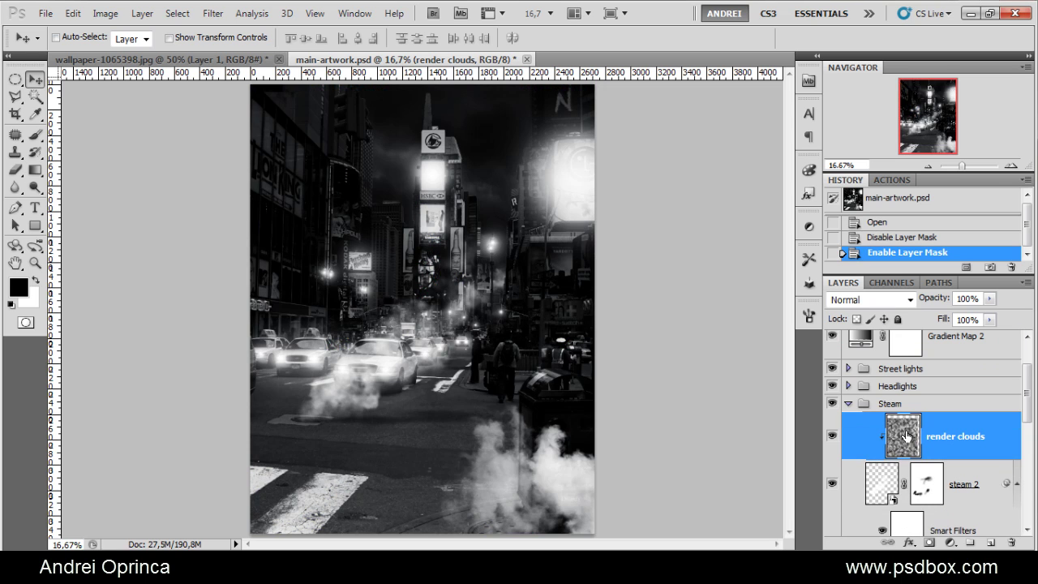
click(833, 387)
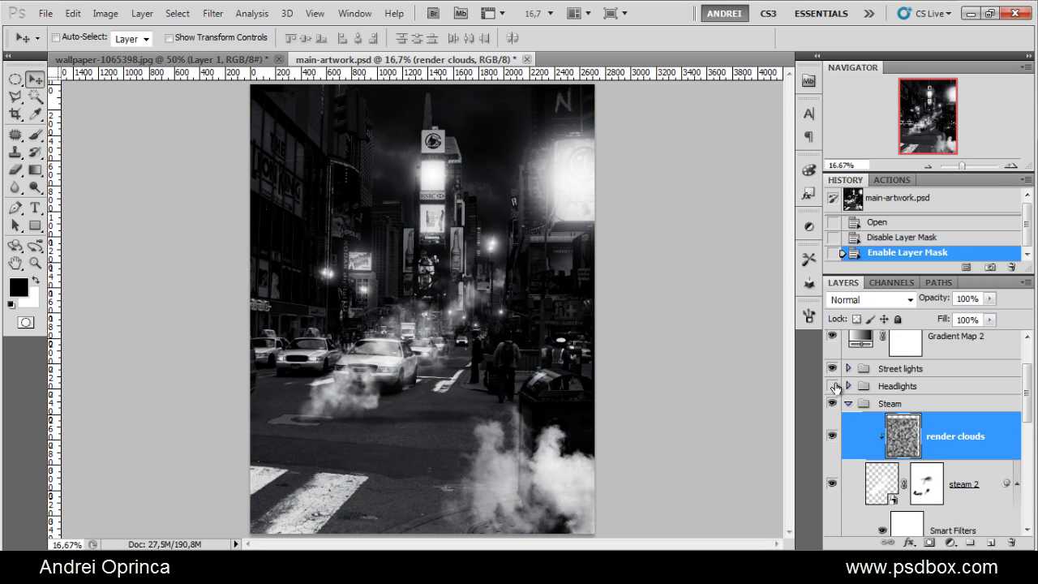
click(835, 389)
scroll(203, 382, up, 2)
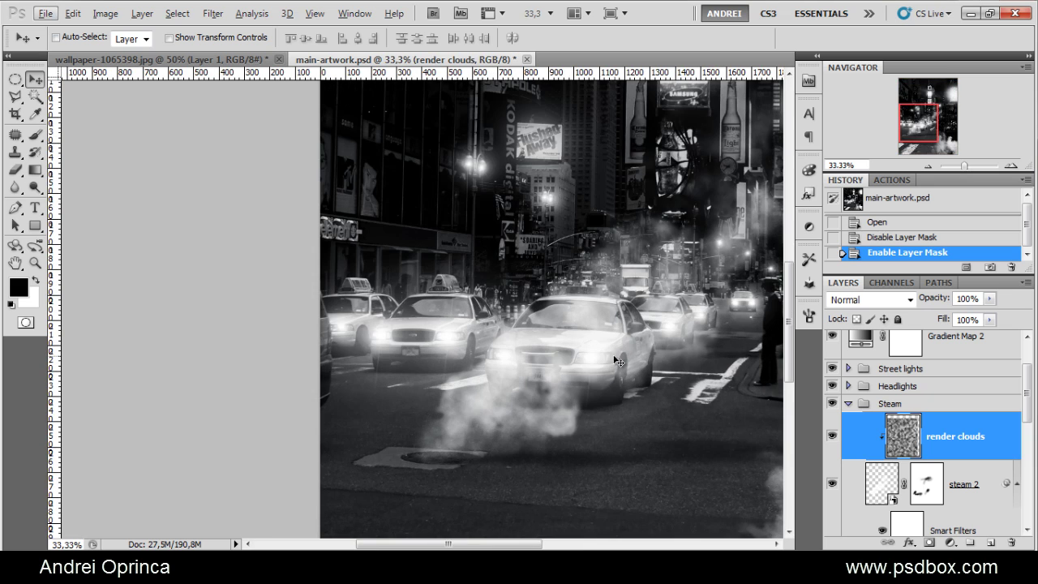
scroll(775, 357, right, 2)
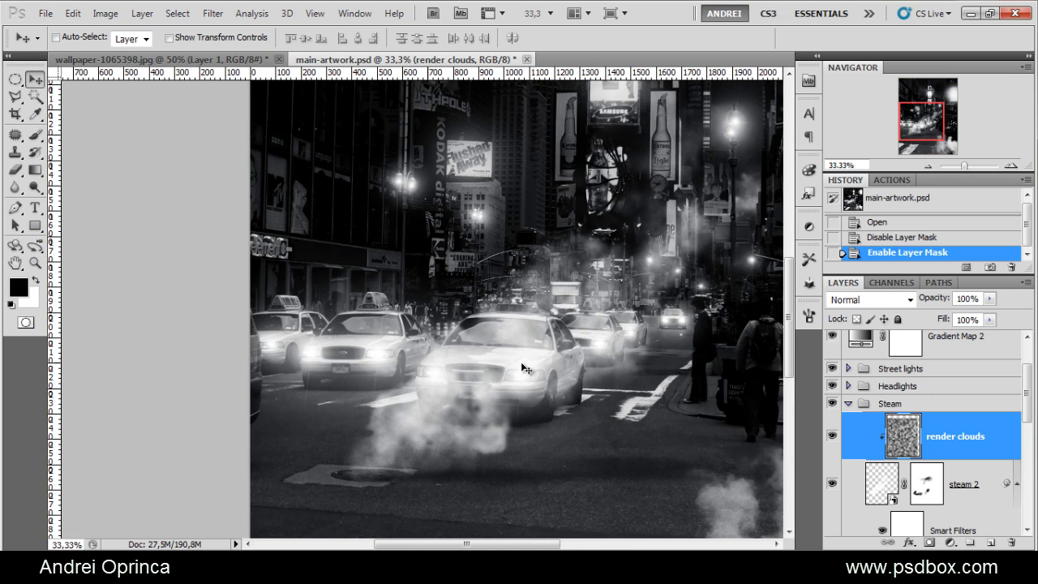
click(833, 403)
click(833, 403)
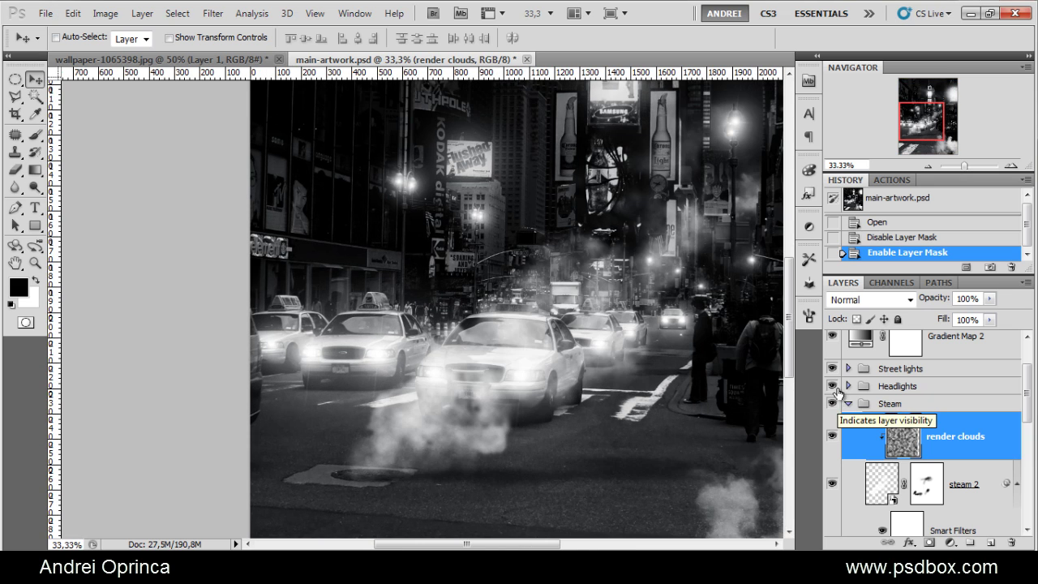
click(833, 386)
drag(704, 366, 600, 451)
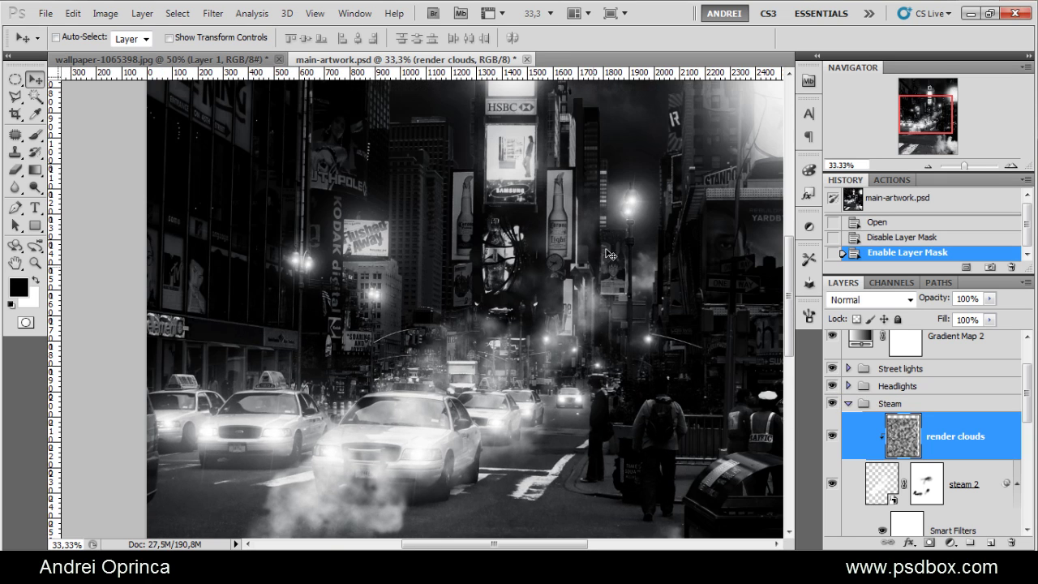
click(833, 369)
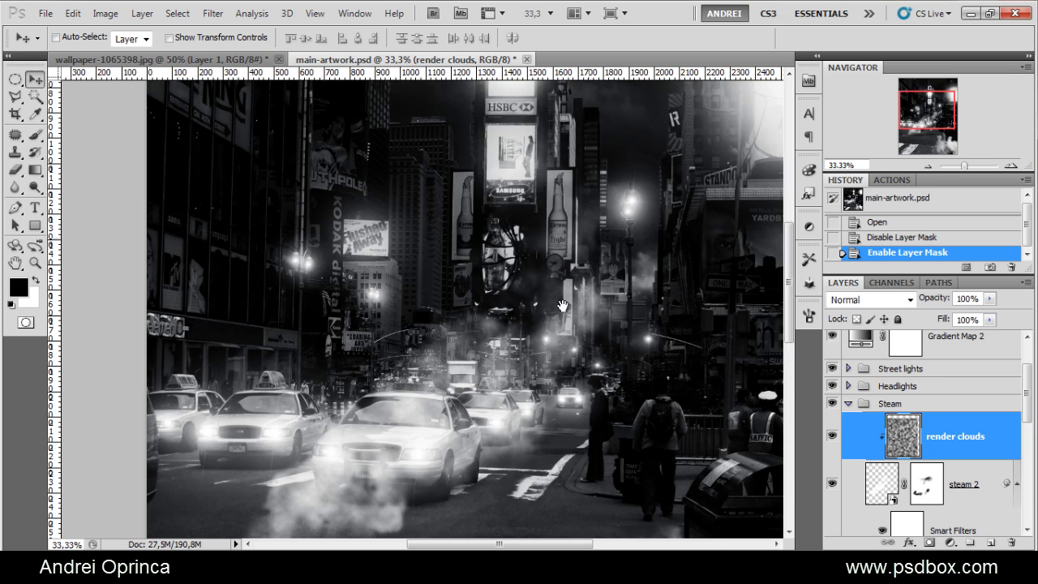
scroll(563, 305, down, 2)
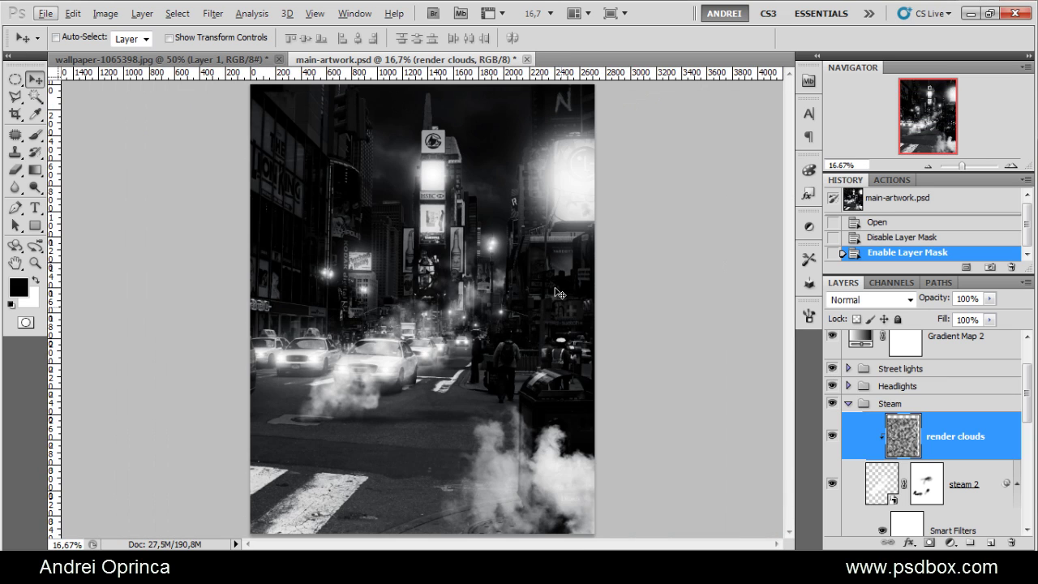
Close main-artwork.psd, answering No to saving changes.
key(ctrl+w)
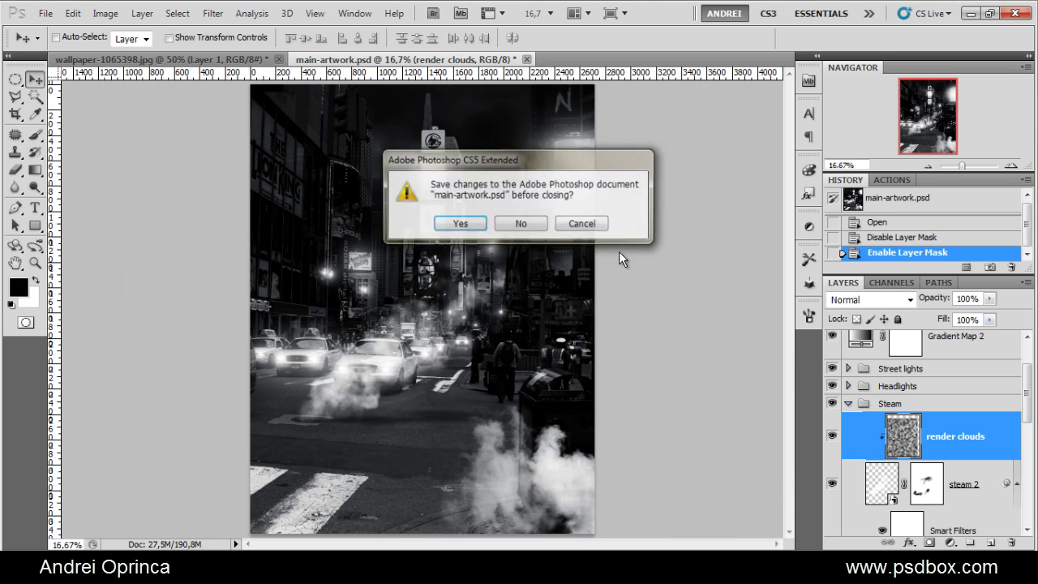
click(532, 226)
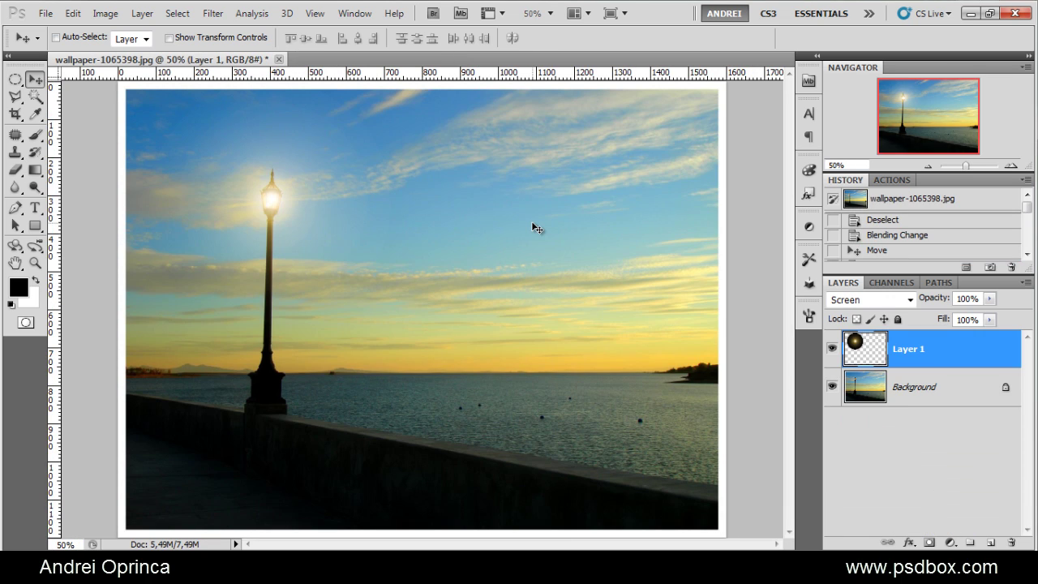